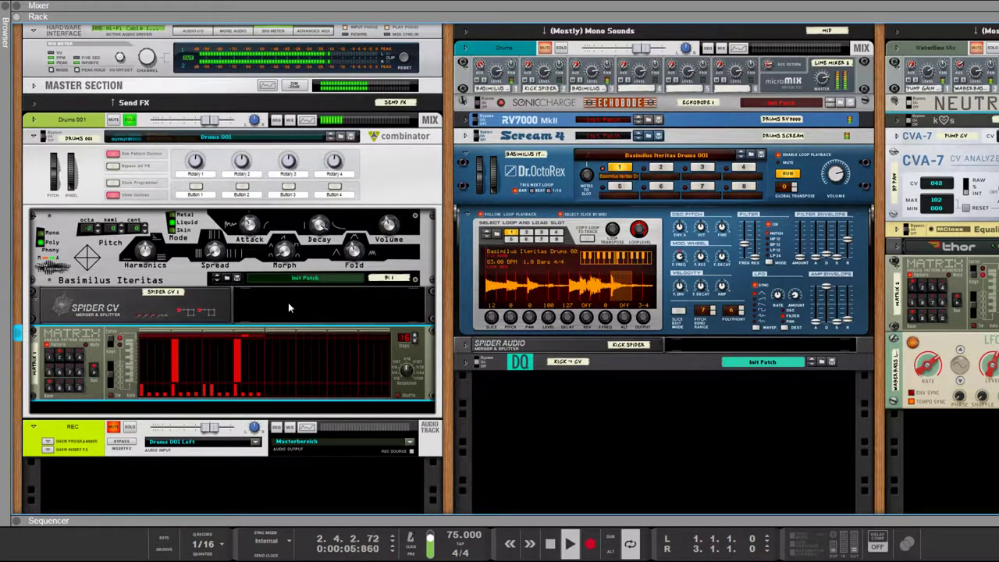
Set the Basimilus Iteritas decay to 8.0 seconds and switch the Matrix to the pattern with additional curve bars.
click(325, 224)
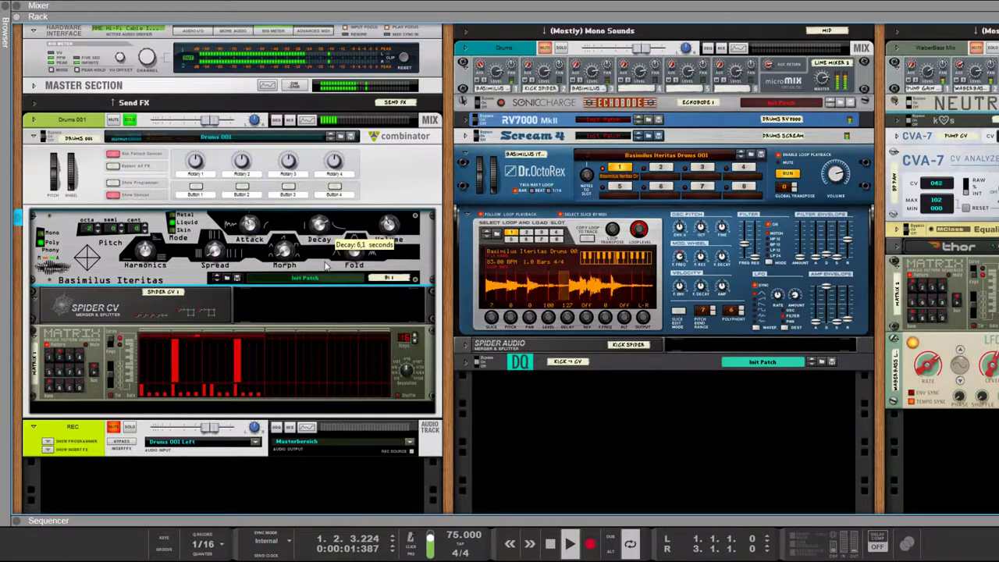
drag(327, 266, 324, 339)
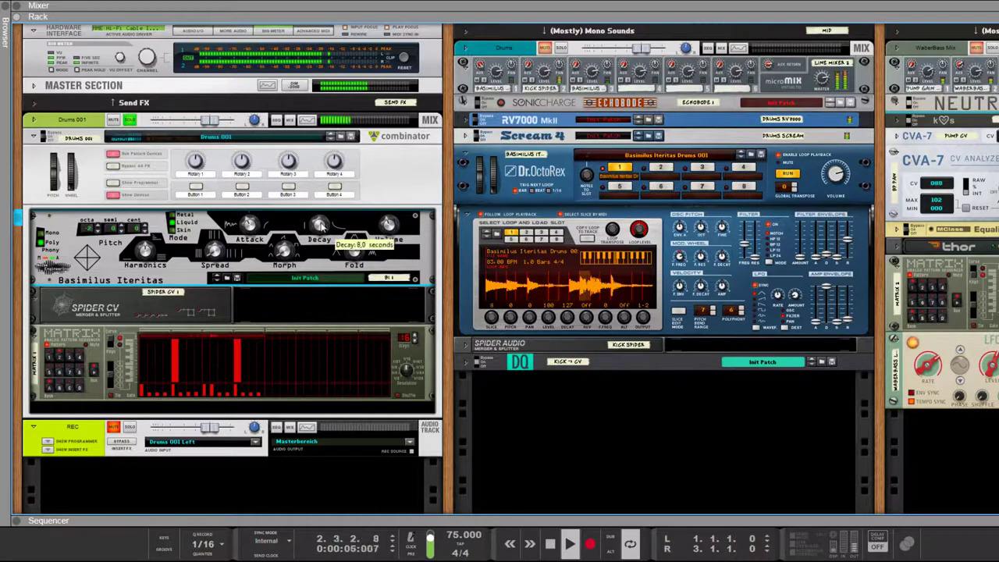
click(52, 360)
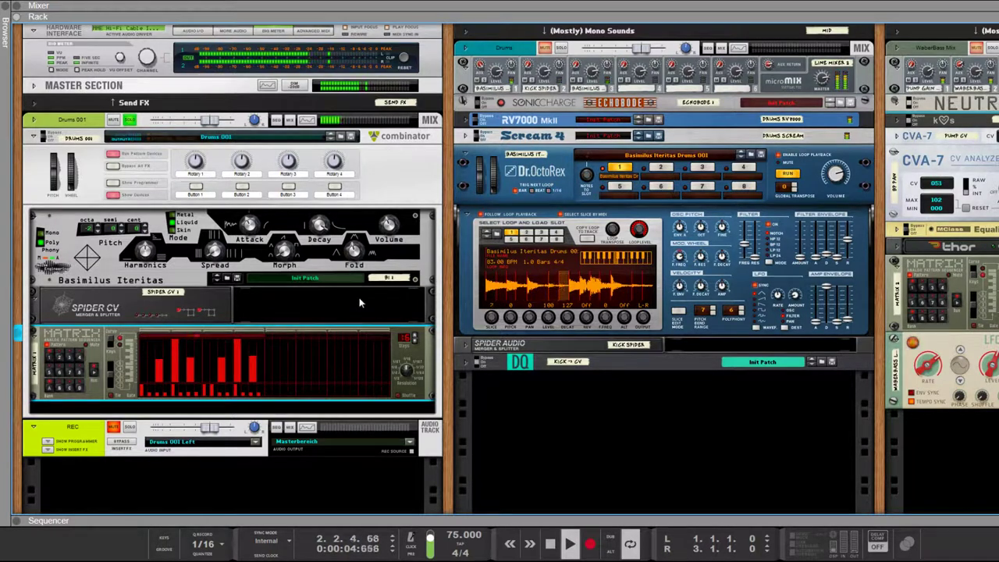
Lower the Basimilus Iteritas decay to 0.2 seconds, then raise it through 3.1 seconds to a longer setting.
click(320, 224)
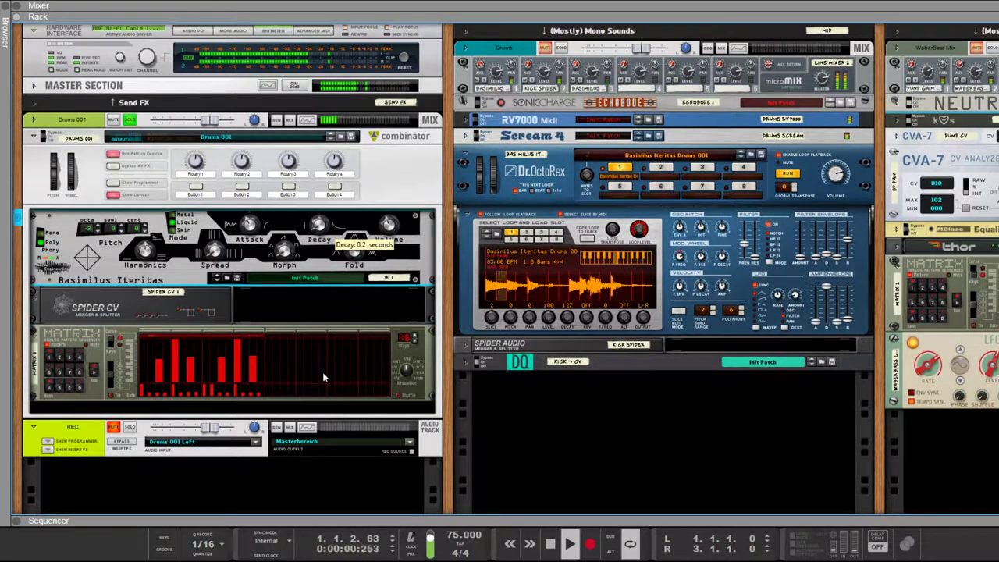
drag(323, 378, 323, 308)
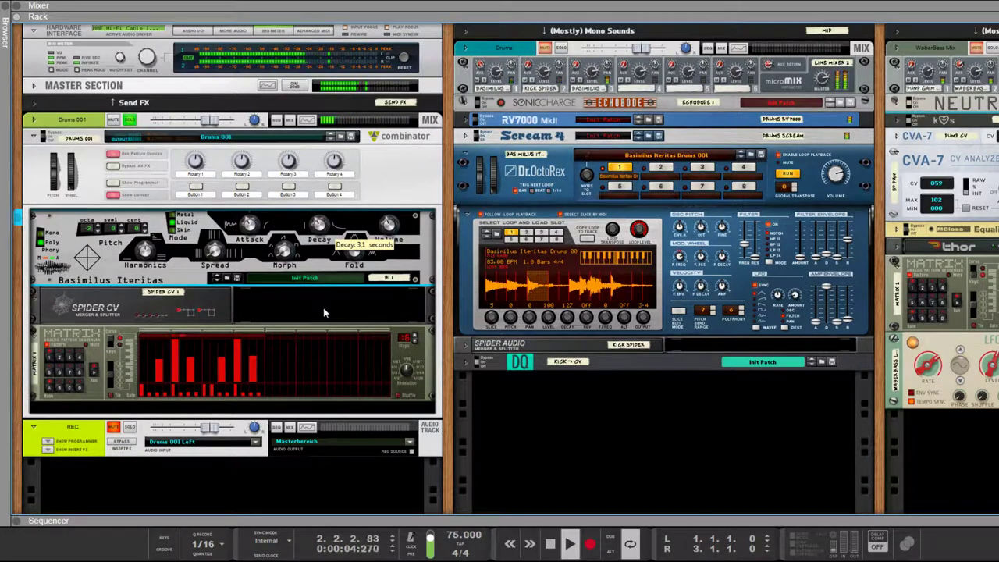
drag(323, 307, 323, 258)
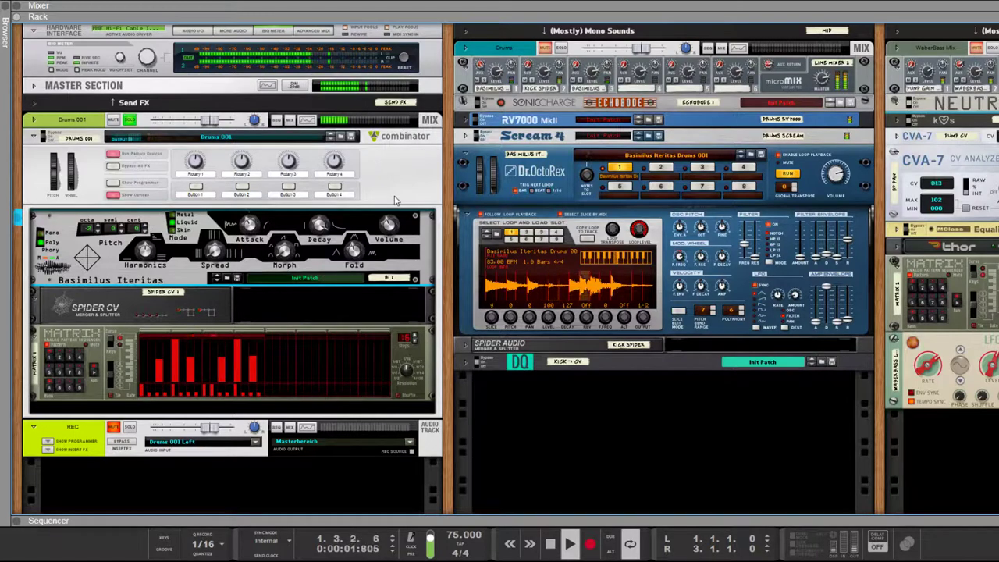
Examine the rack's rear cabling from the Matrix curve CV output through the Spider CV to the Basimilus Iteritas.
key(Tab)
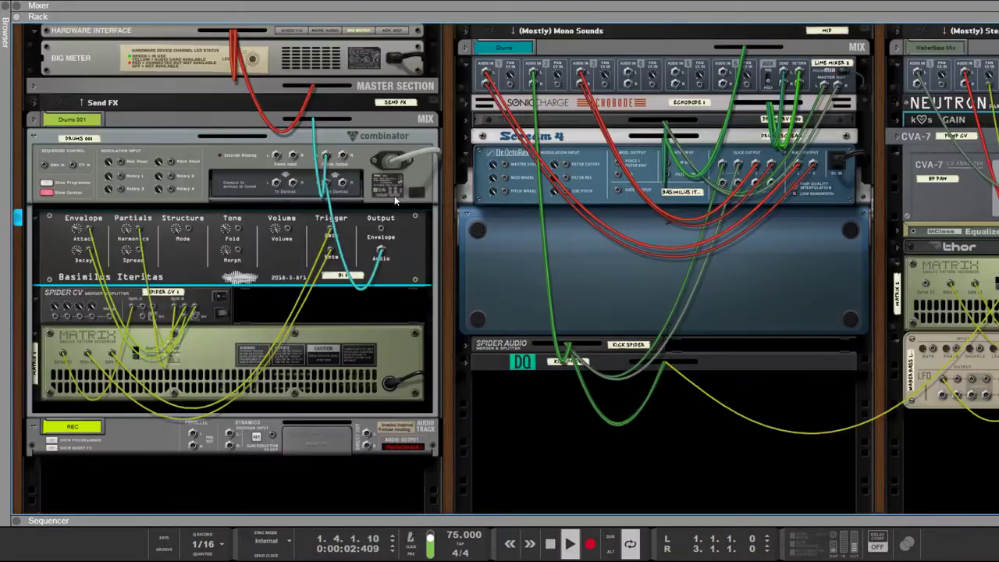
click(64, 355)
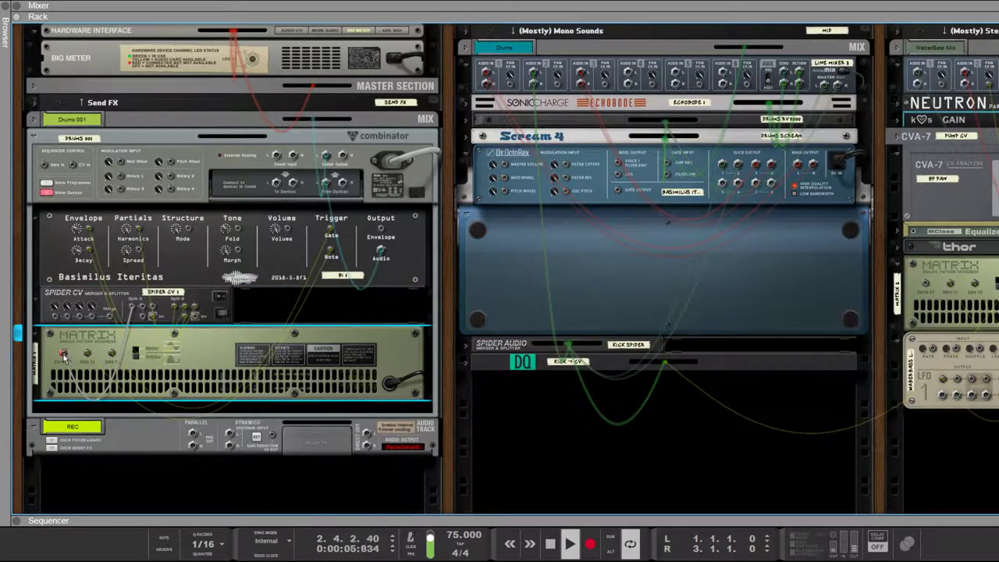
drag(63, 354, 129, 295)
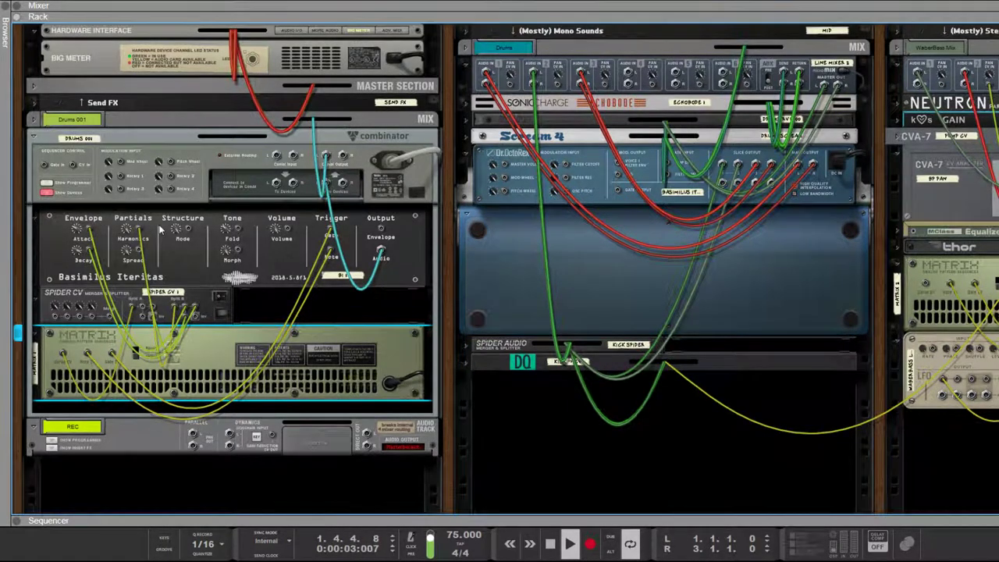
Show the rack front and switch the Matrix to the pattern without curve bars and back to compare them.
key(Tab)
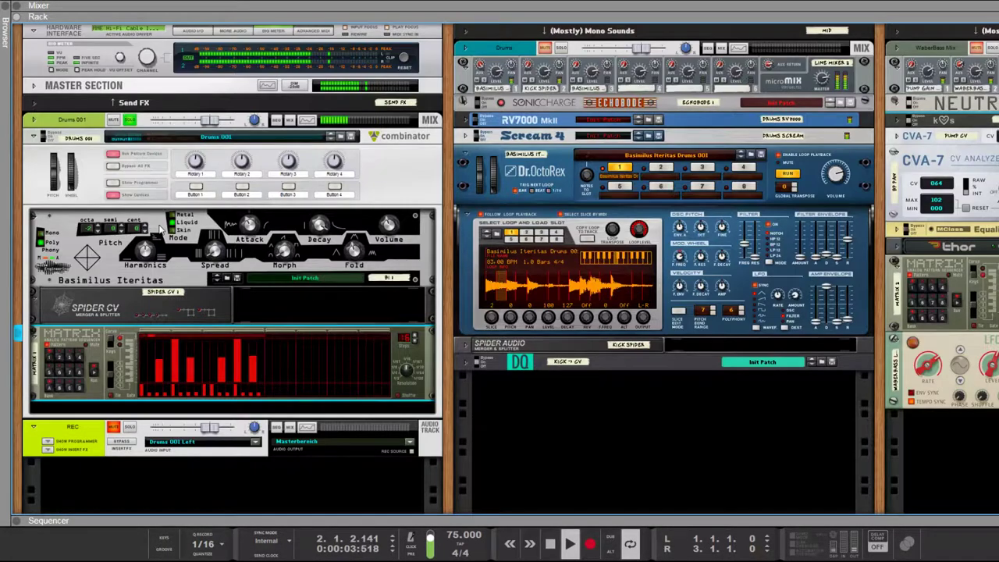
click(52, 360)
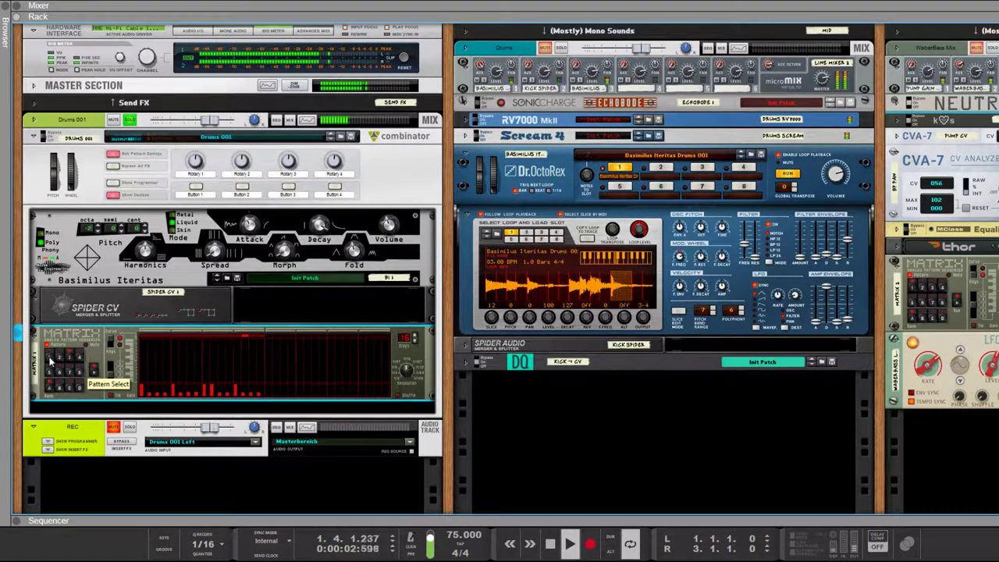
click(51, 361)
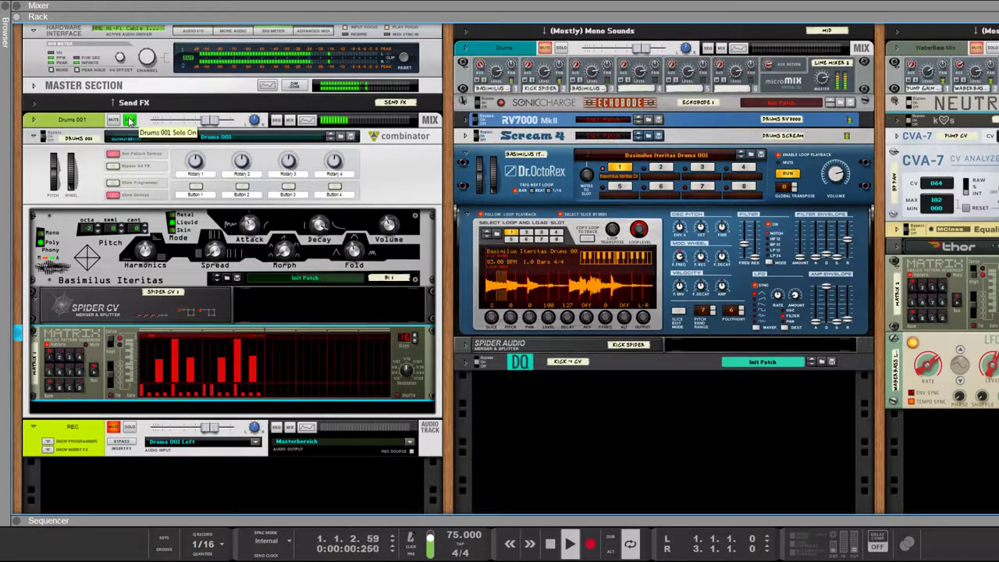
Fold the Drums 001 Combinator, then turn off solo on its mix channel and mute that channel.
click(130, 127)
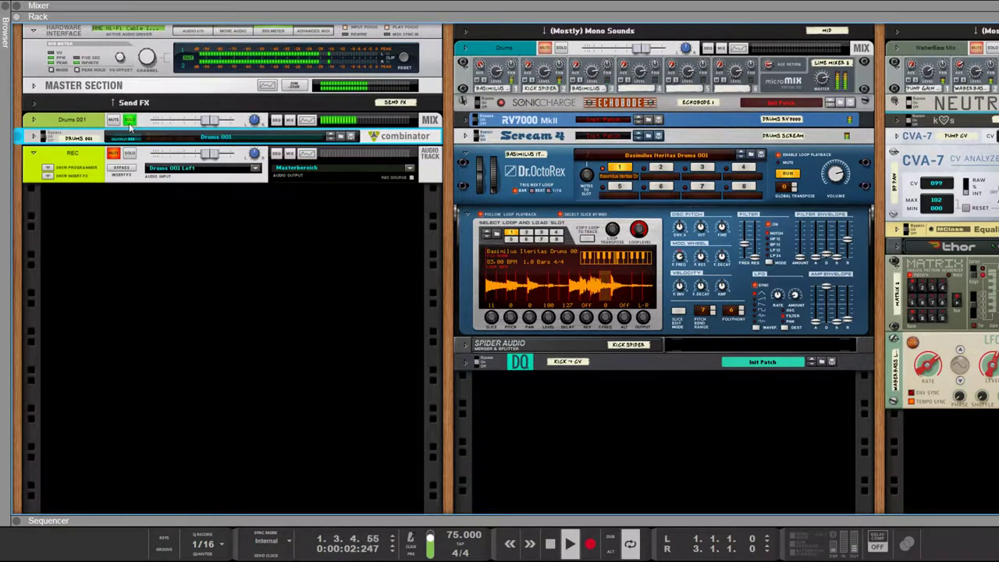
click(130, 121)
click(113, 121)
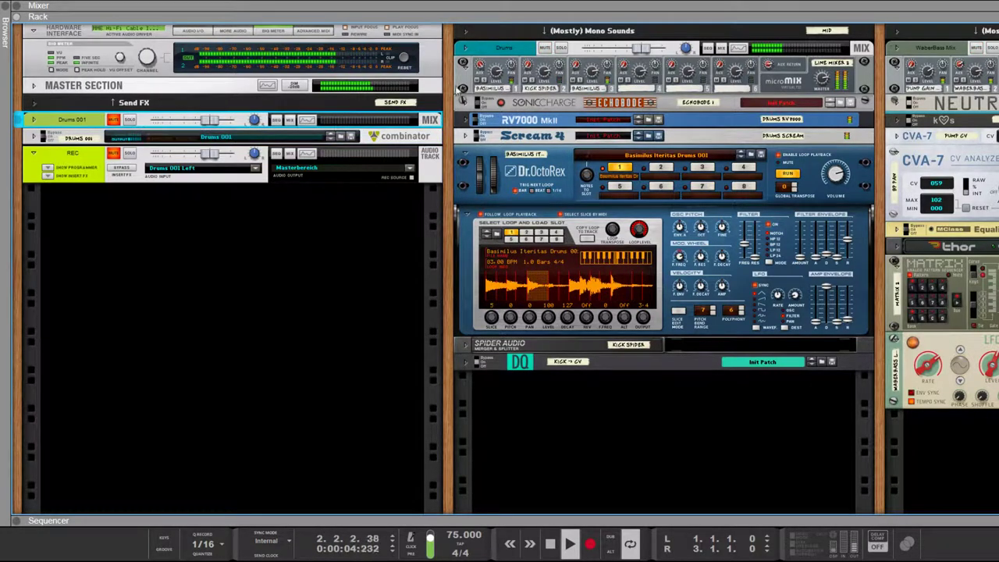
Solo the Drums mix channel and toggle the mute of channel 1 on Line Mixer 1.
scroll(460, 95, right, 5)
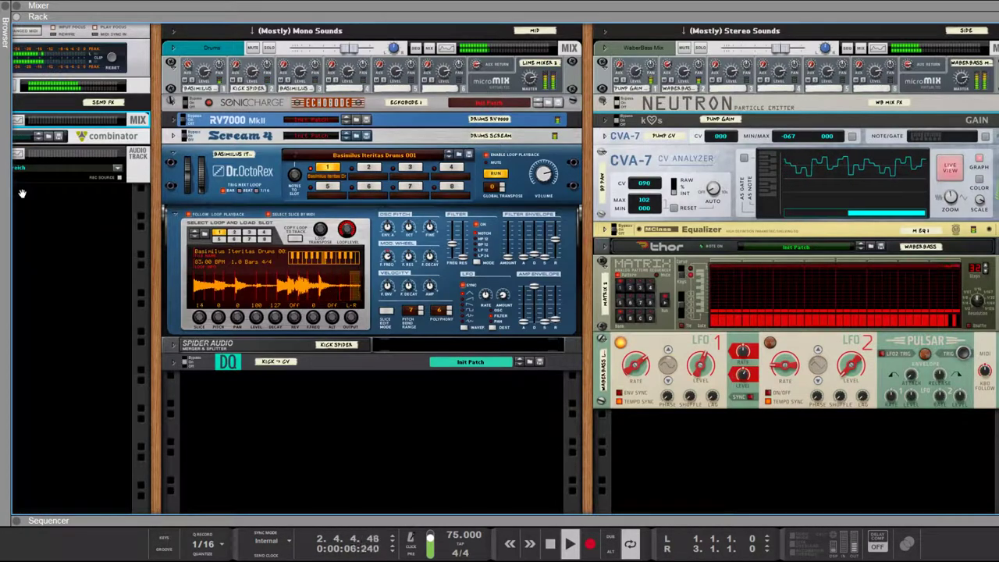
click(269, 48)
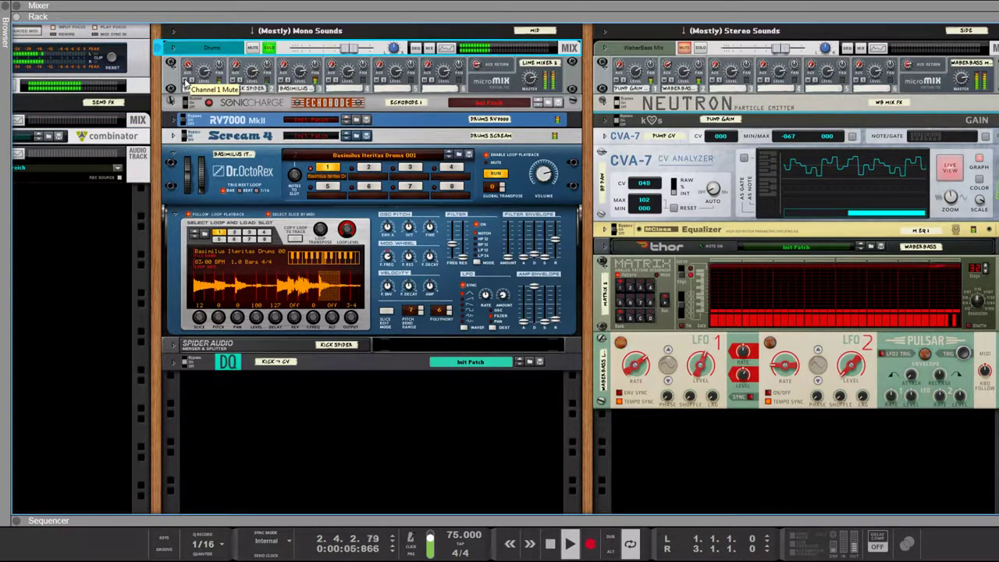
click(186, 80)
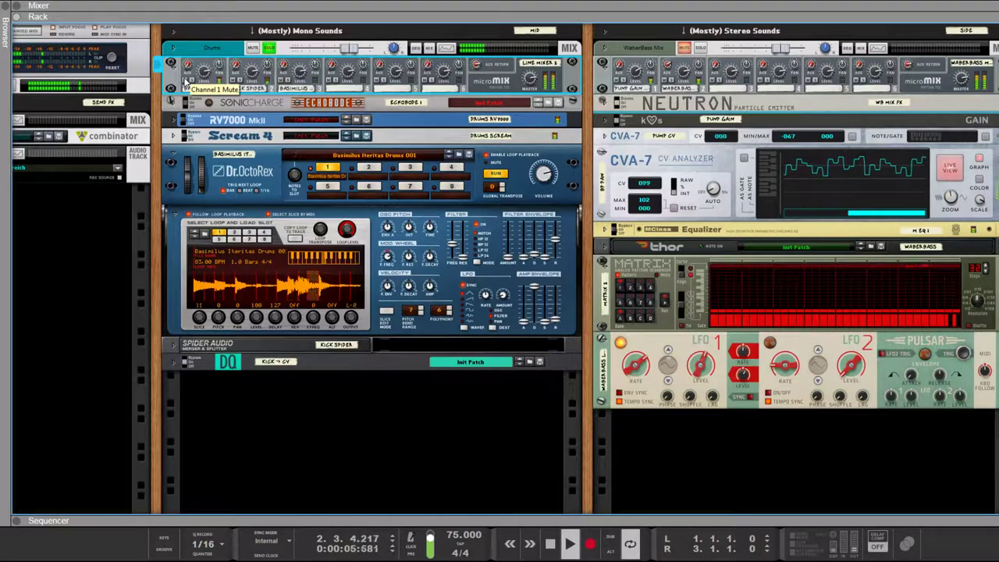
Unfold the Scream 4 distortion and the RV7000 MkII reverb of the drums to view their settings.
click(173, 136)
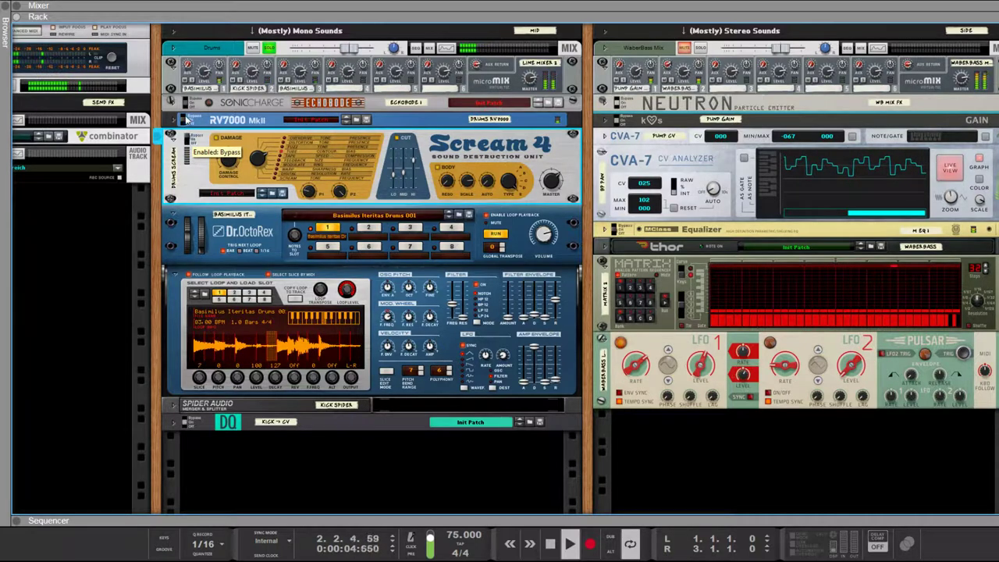
click(178, 121)
click(175, 120)
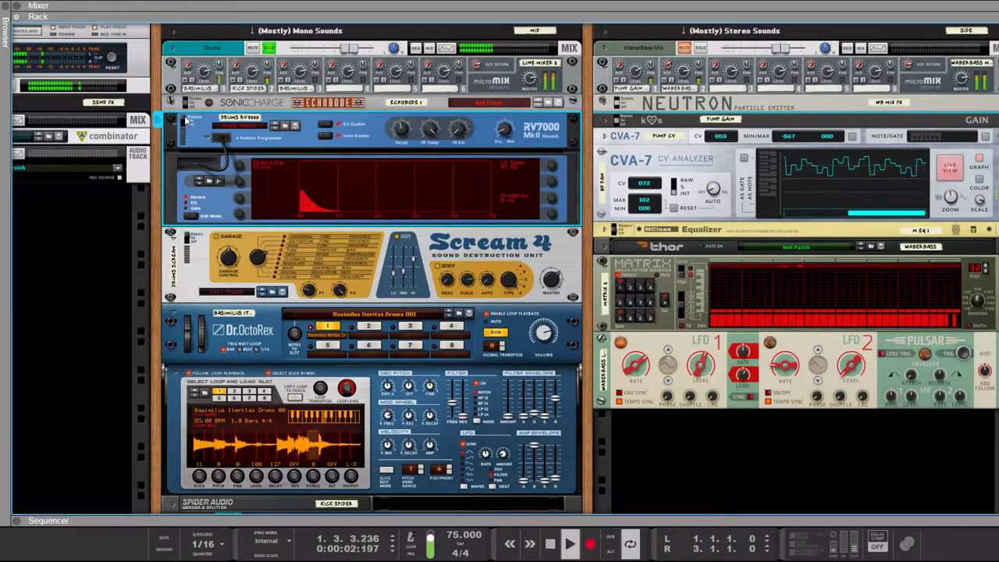
Compare the drums with Scream 4 and RV7000 bypassed and switched on, leaving both on, then fold both devices.
click(191, 239)
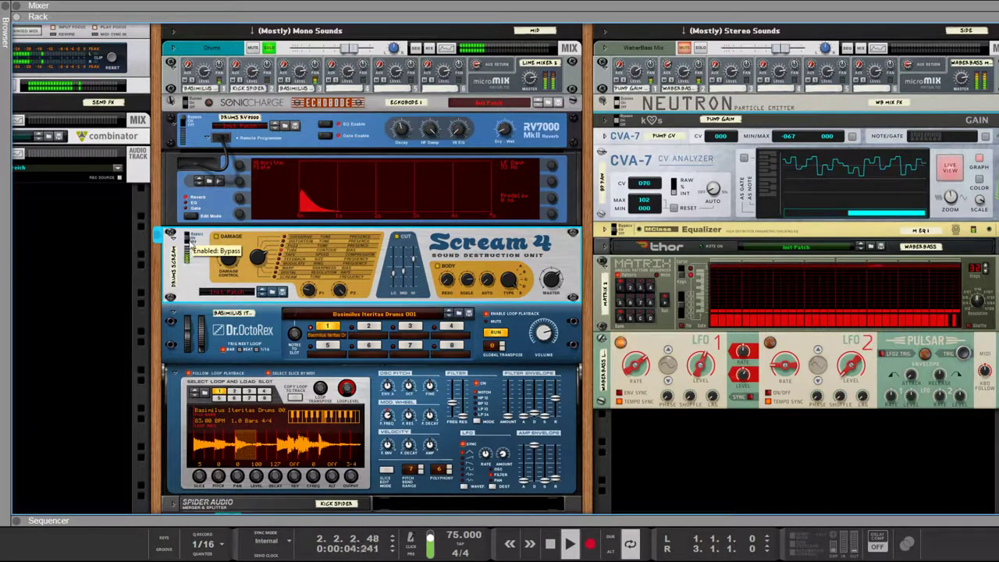
click(191, 240)
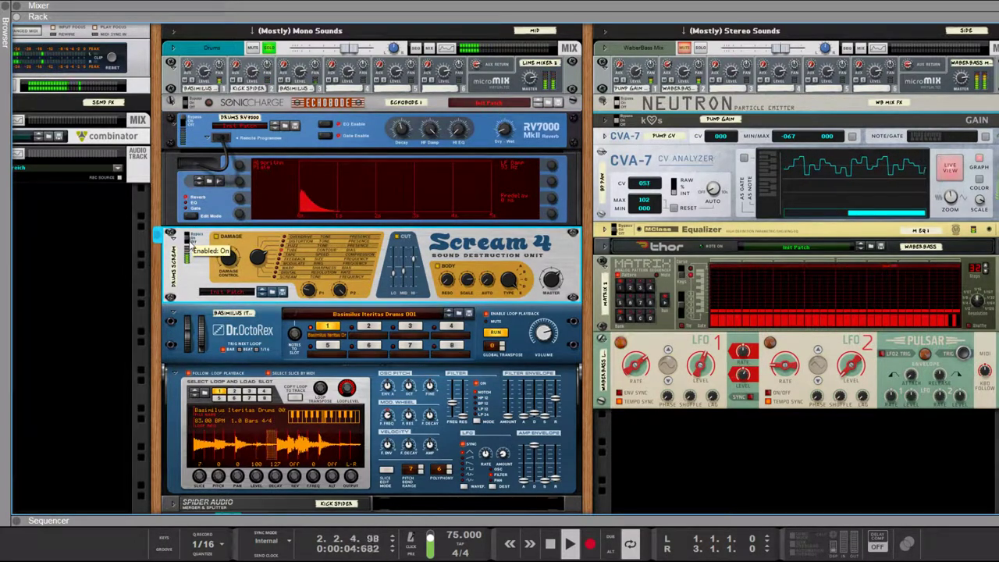
click(184, 120)
click(184, 120)
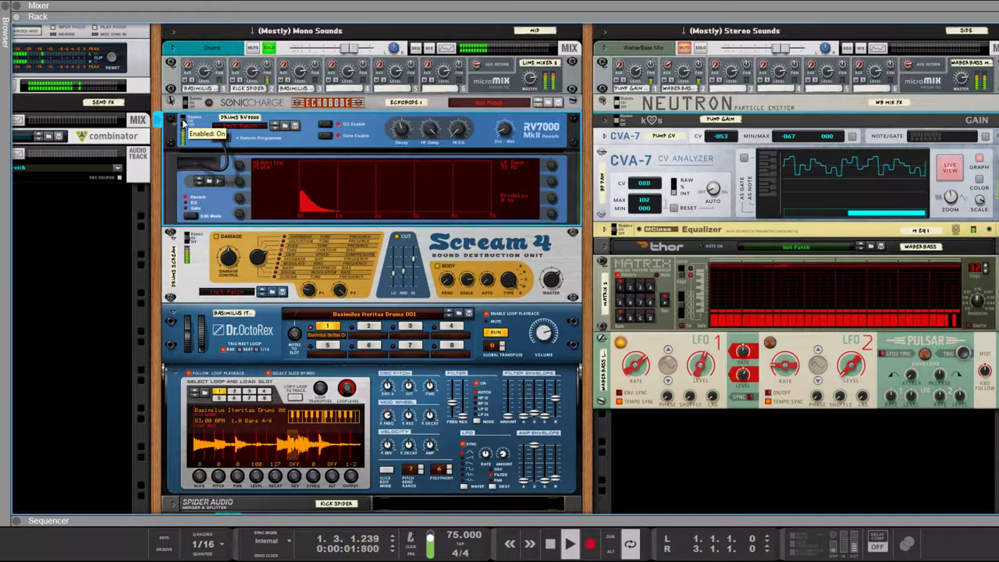
click(173, 233)
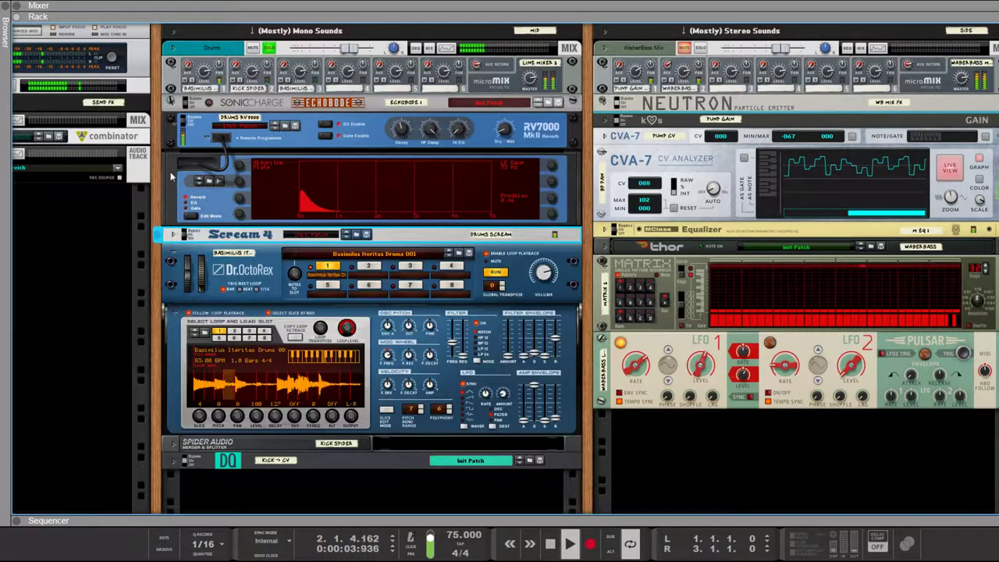
click(175, 121)
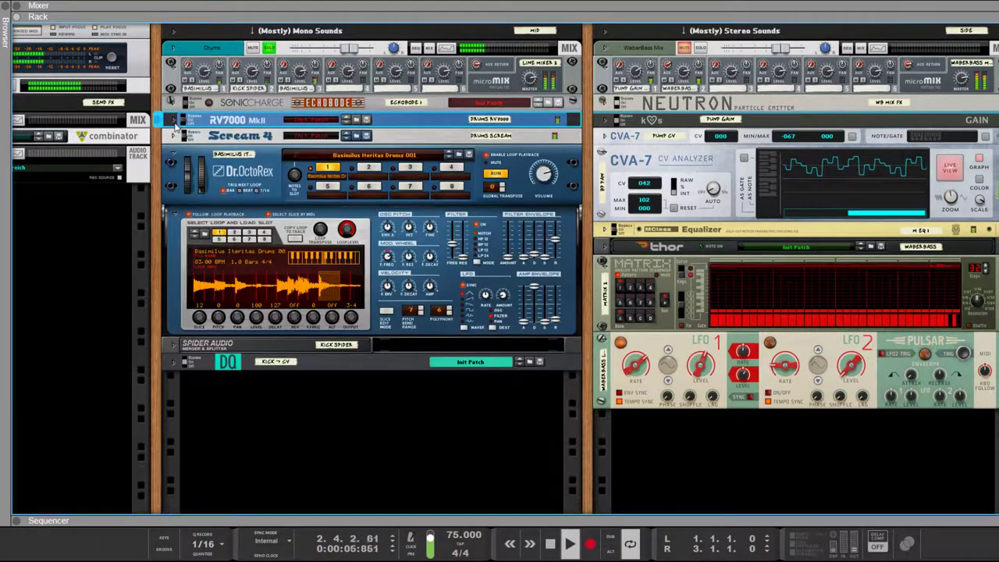
Unfold the Echobode to examine its settings and the channel 1 aux send on Line Mixer 1, then fold it.
click(173, 103)
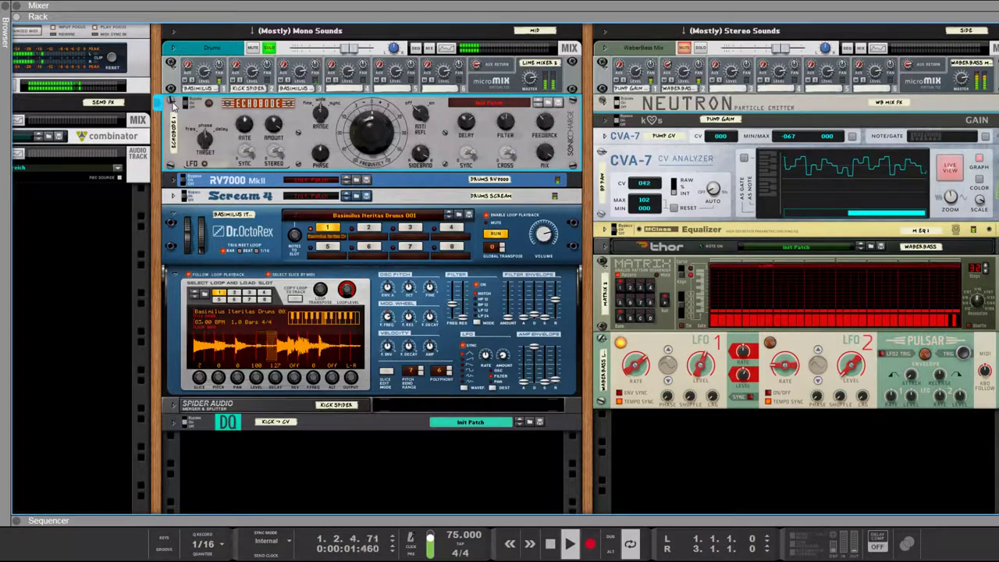
click(188, 65)
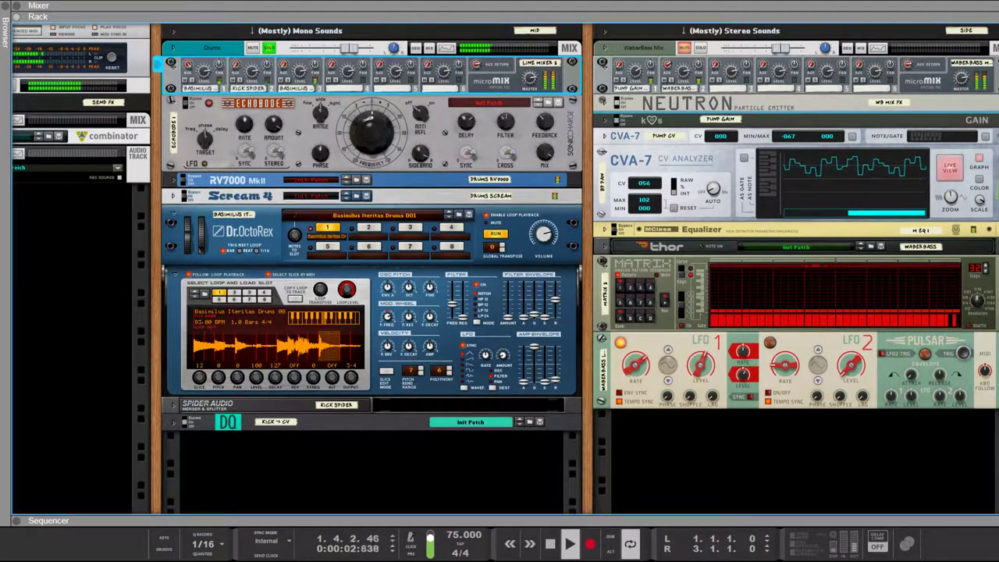
click(172, 102)
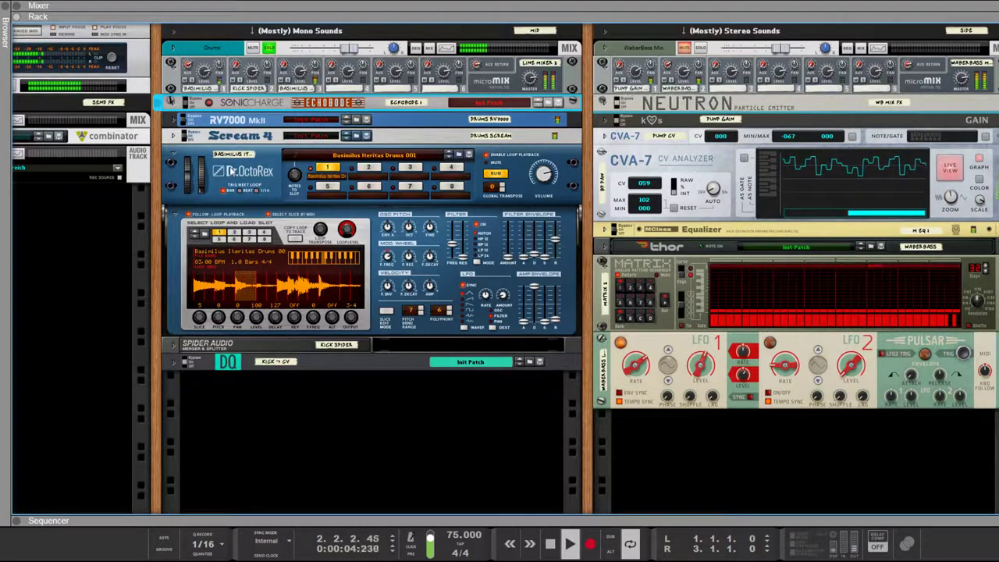
Unfold the Kick Spider audio splitter and the Kick CV DQ device below the Dr. OctoRex.
click(230, 170)
click(173, 344)
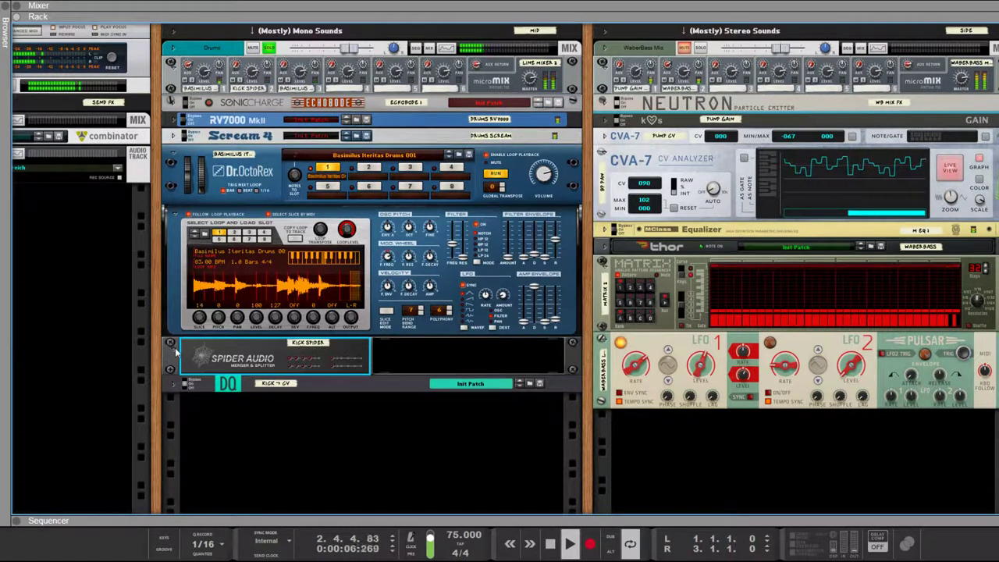
click(173, 383)
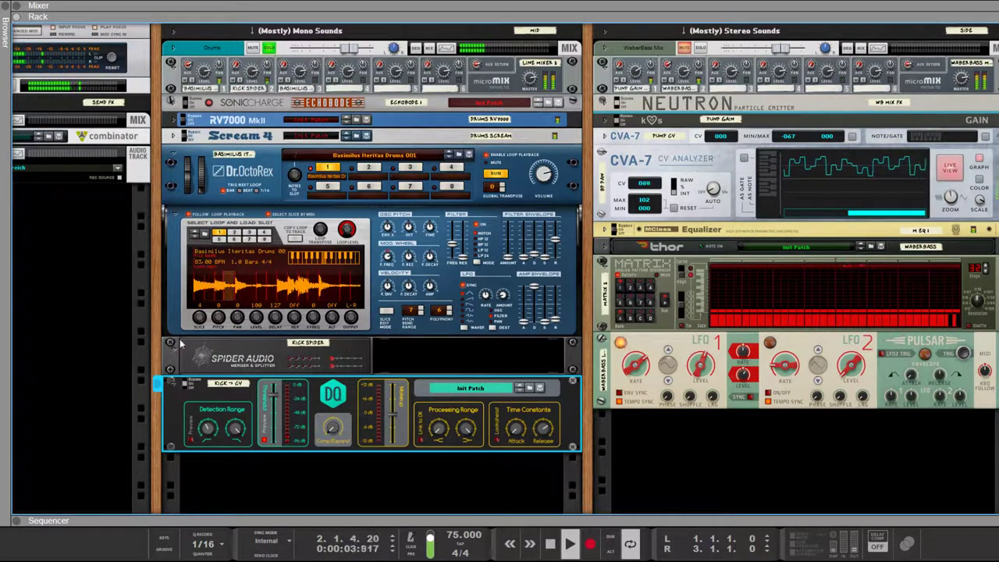
Select the Dr. OctoRex loop display and solo the Kick Spider channel on Line Mixer 1.
click(203, 272)
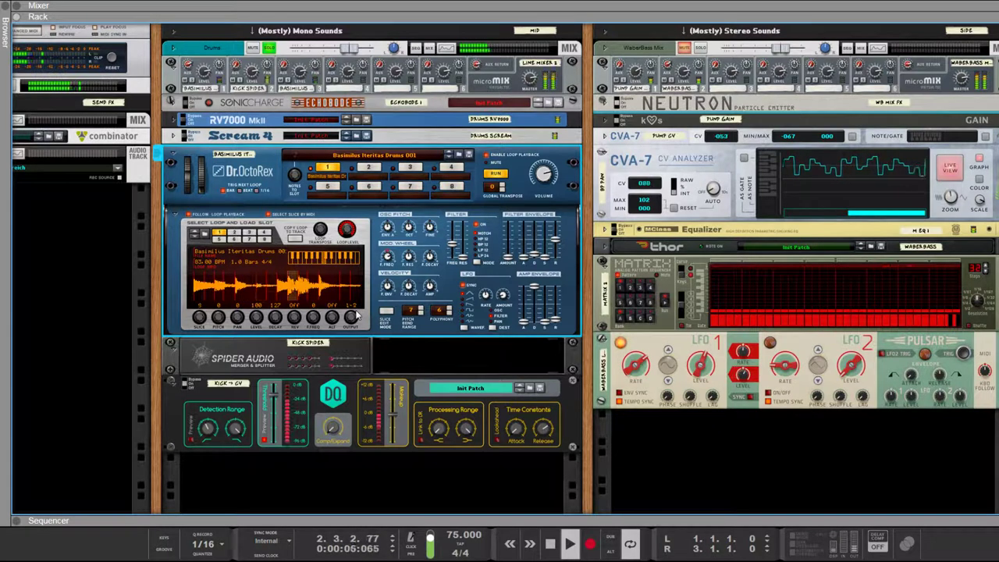
click(240, 83)
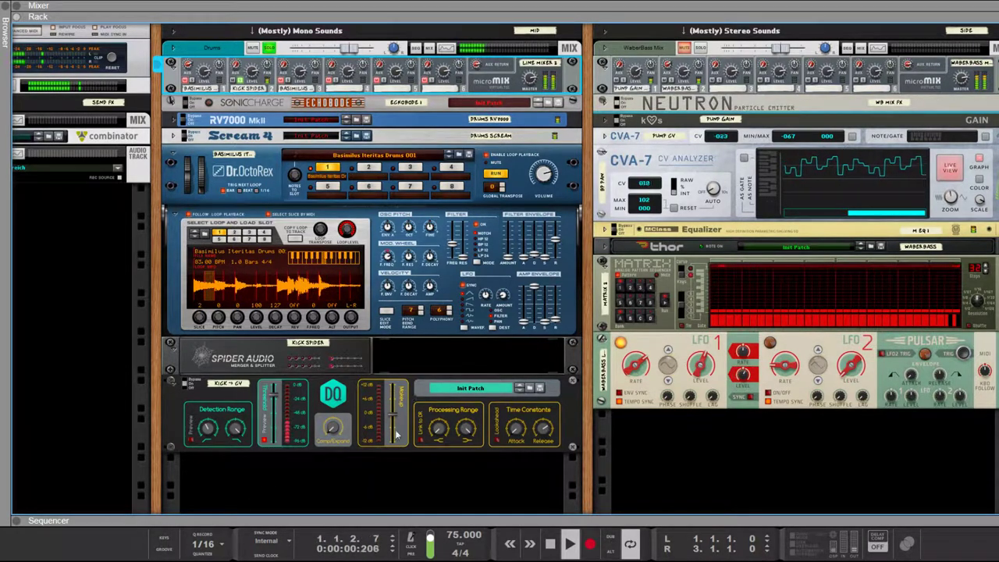
Trace the DQ's gain CV output on the rack rear, unfold the Pump CV analyzer it feeds, and fold the BP Pan analyzer.
key(Tab)
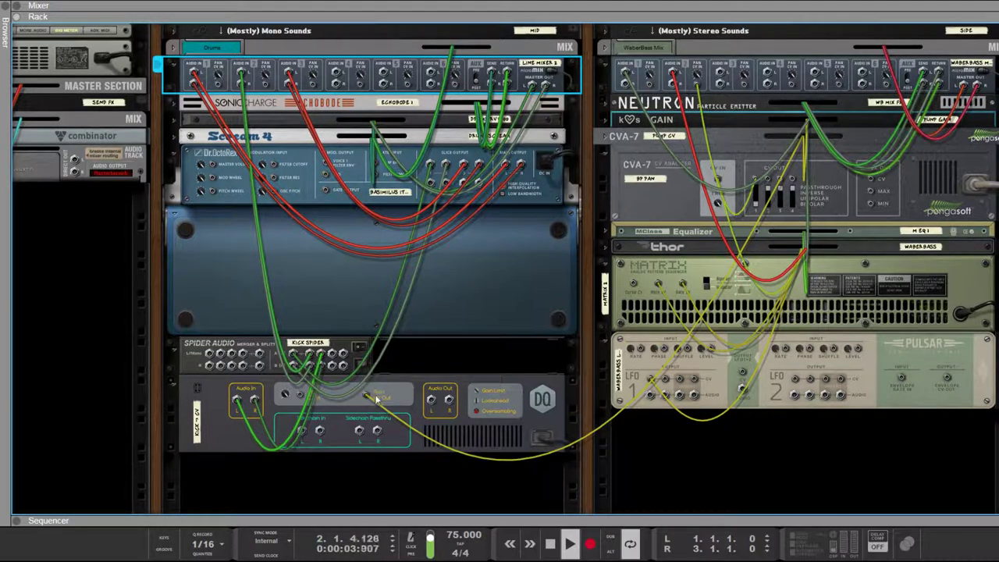
click(605, 139)
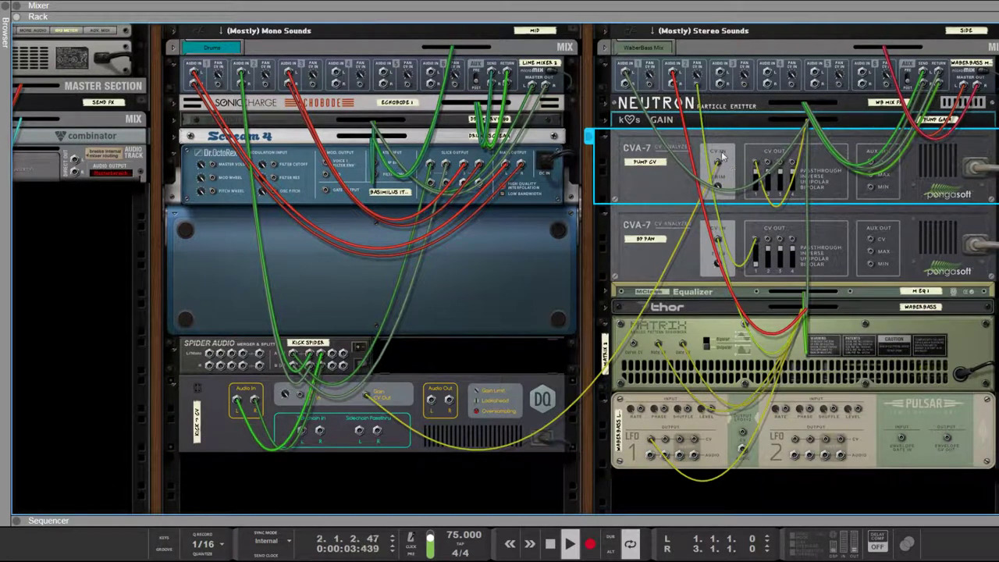
key(Tab)
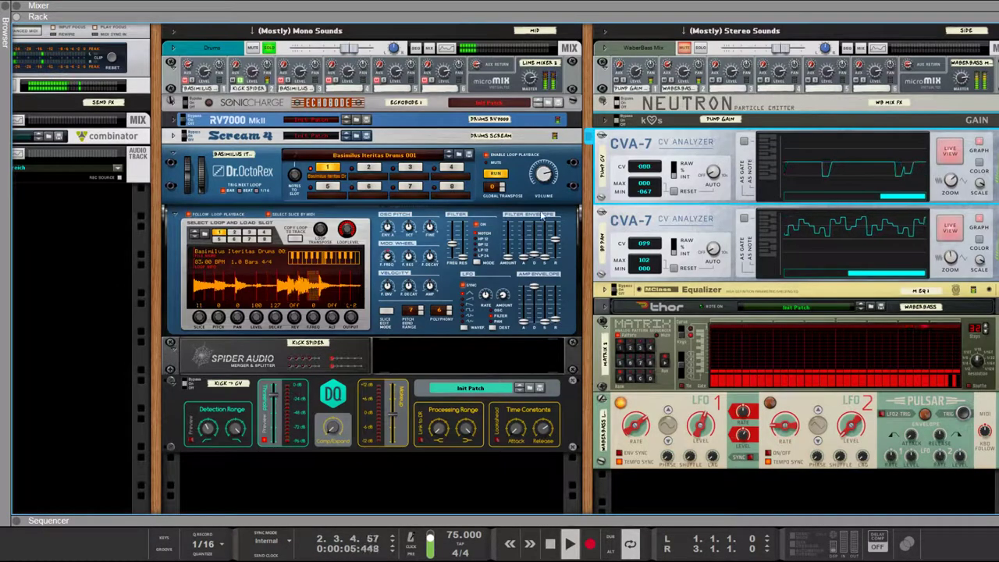
click(601, 211)
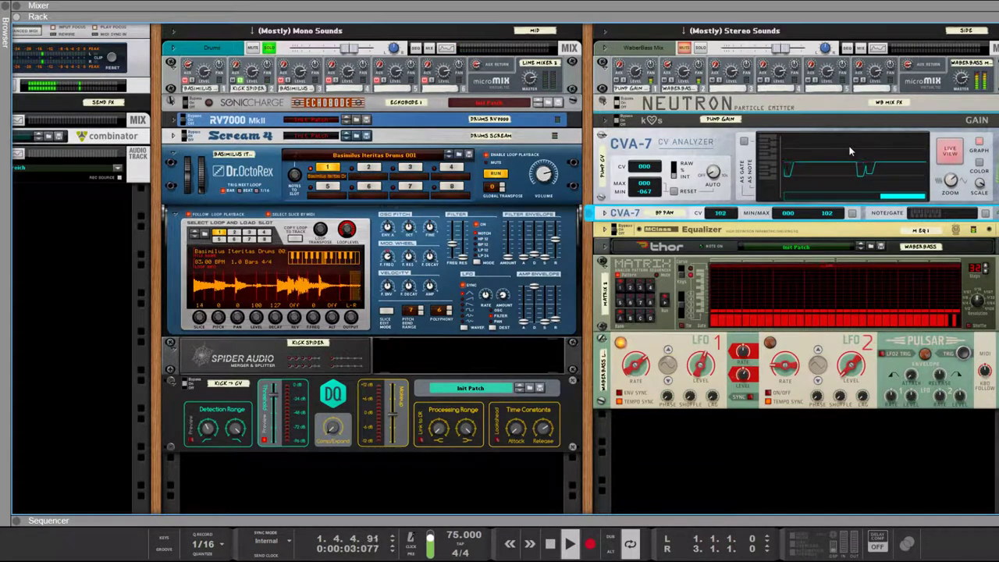
Unfold the Pump Gain device and check its CV connection on the rack rear.
click(604, 120)
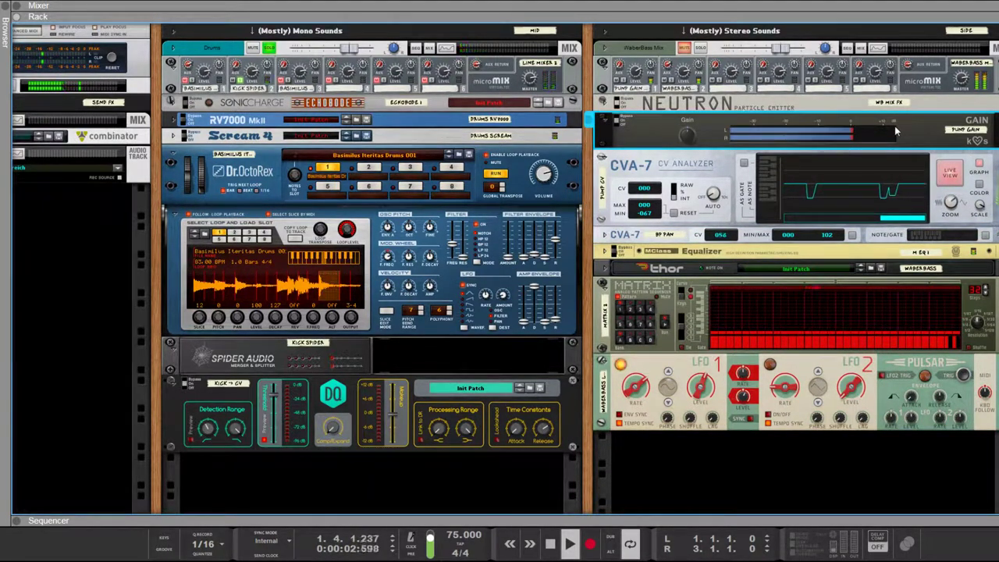
key(Tab)
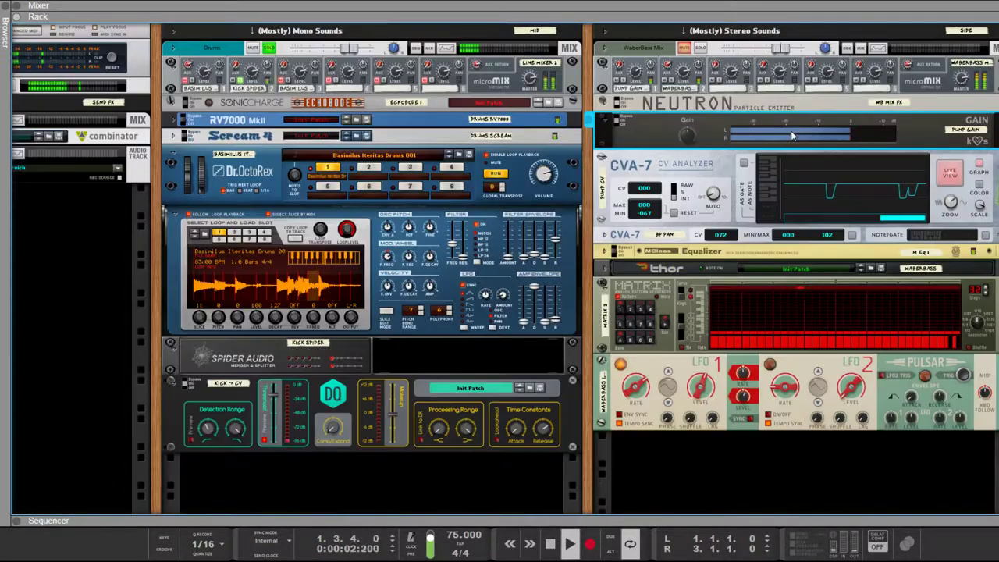
key(Tab)
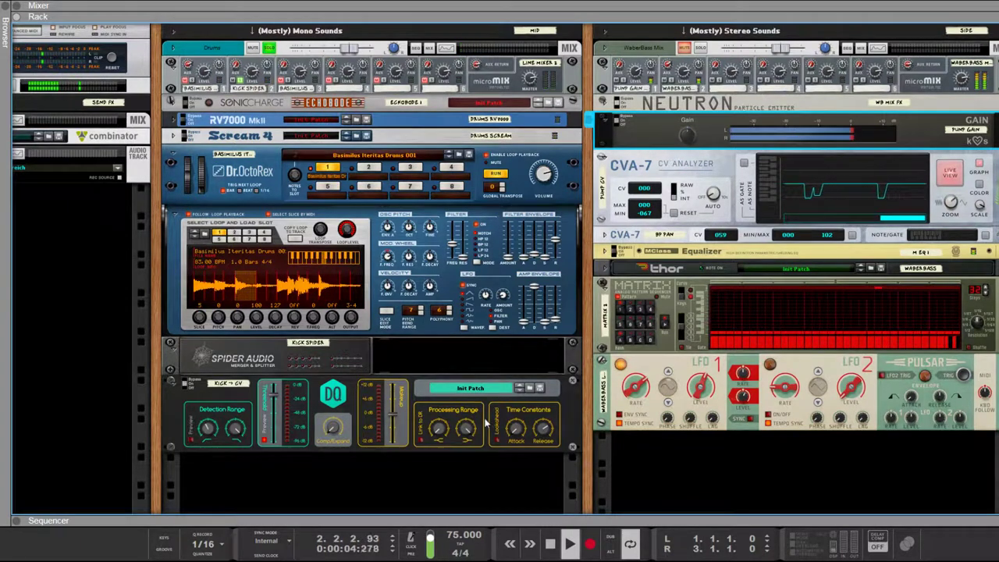
Shorten the Kick CV DQ's release time to 50 ms to compare the pump curve, then lengthen it again.
click(544, 428)
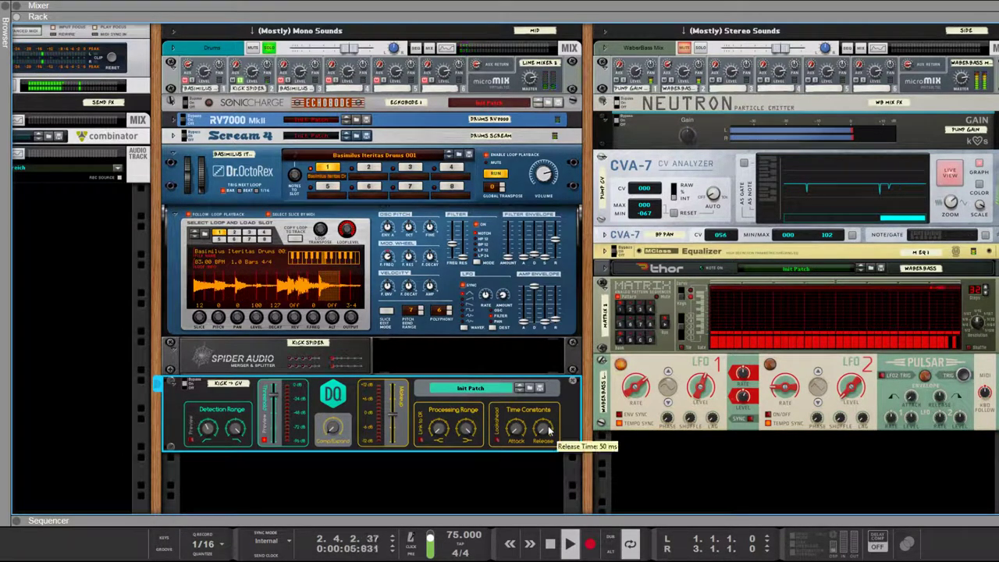
scroll(544, 428, up, 5)
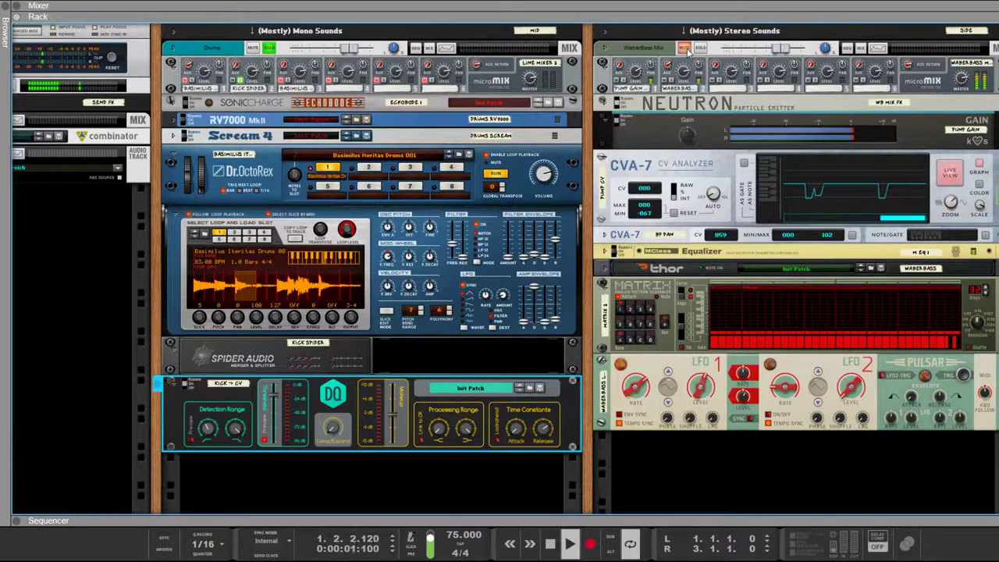
Unsolo the Drums mix channel and the Kick Spider channel, and solo the WaberBass Mix channel.
click(270, 49)
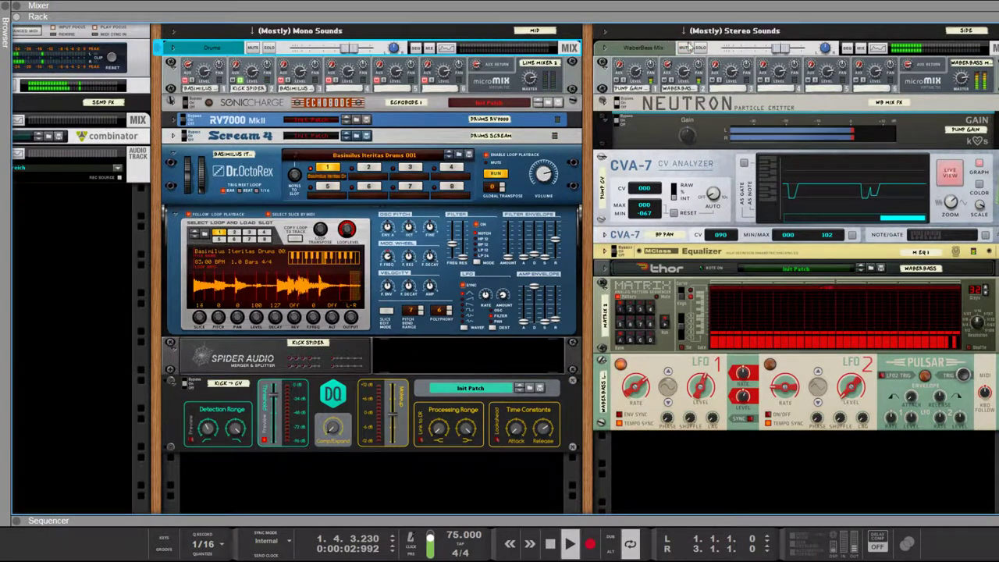
click(701, 47)
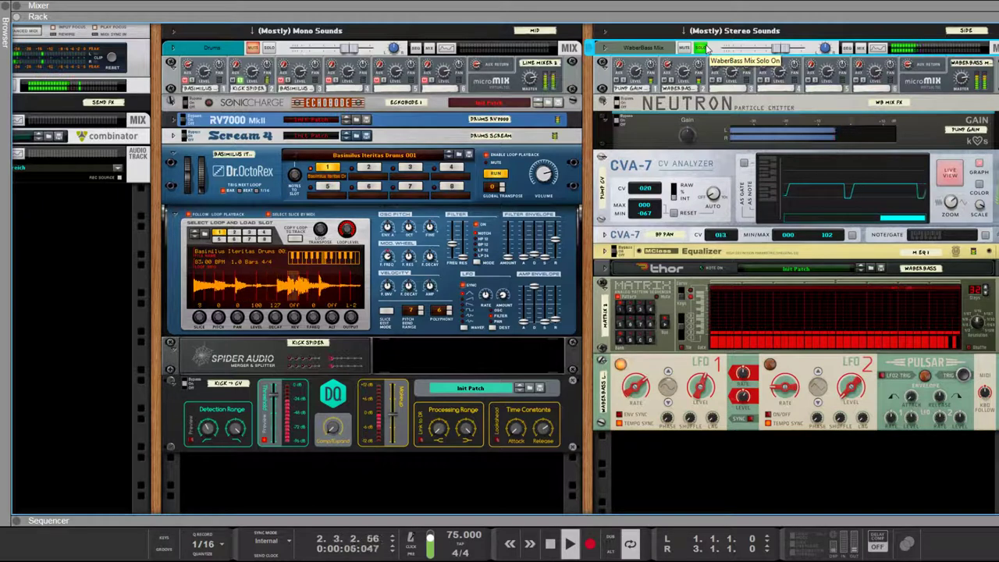
click(663, 81)
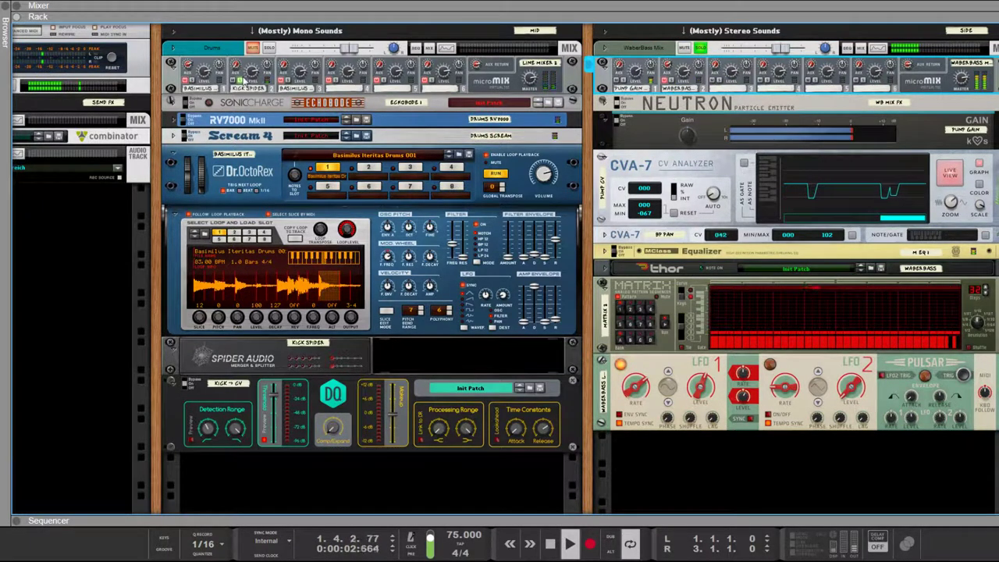
click(243, 81)
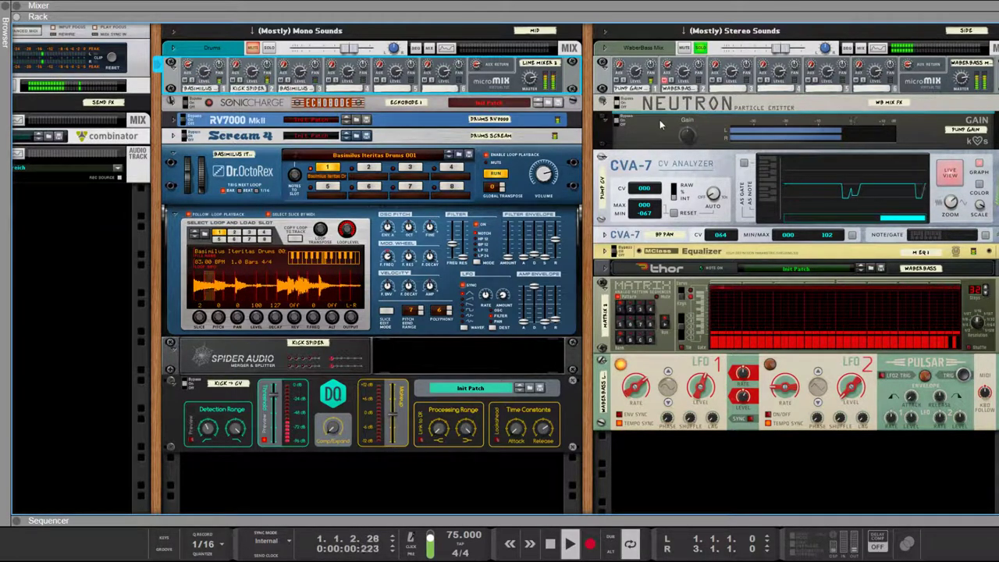
Examine the WaberBass mixer's channel 2 aux send and the unfolded Neutron effect, switch off channel 2's solo, and fold the Neutron.
click(666, 74)
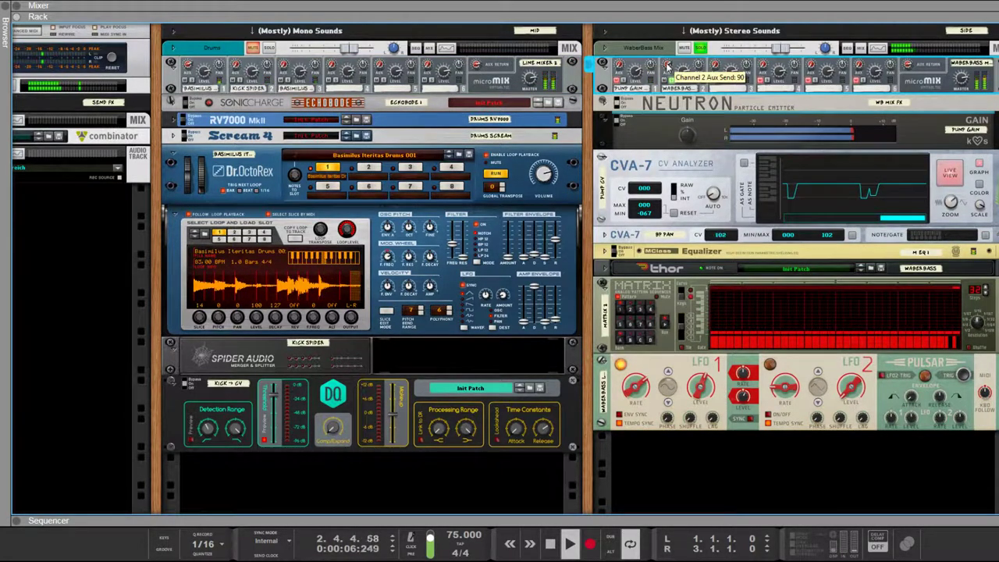
click(605, 102)
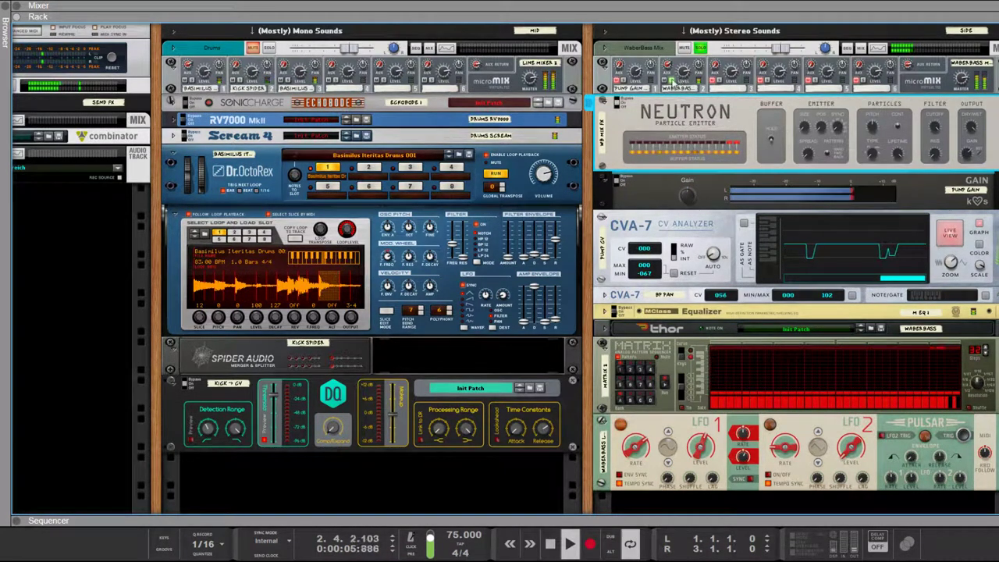
click(670, 80)
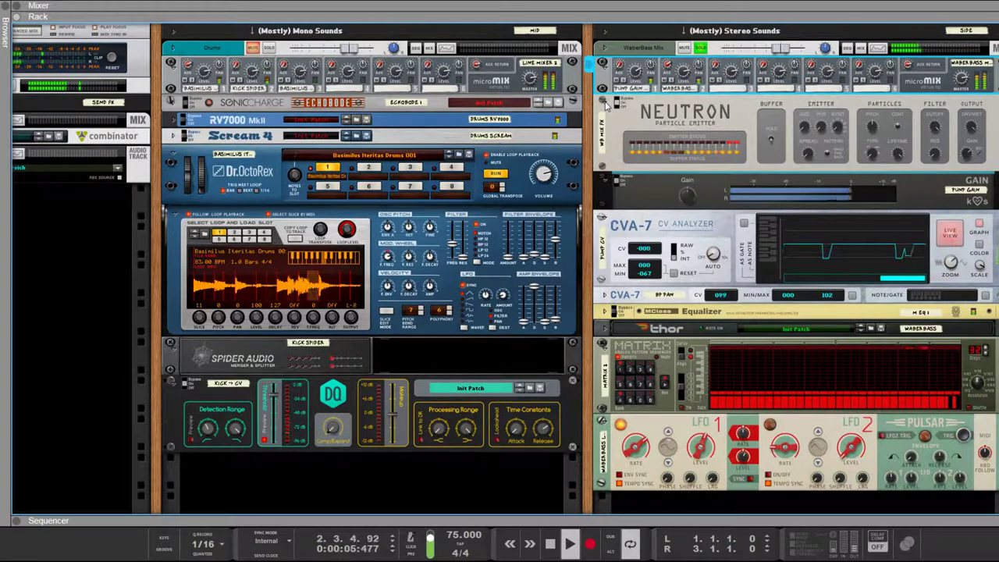
click(604, 102)
Fold the Pump Gain and Pump CV devices, and unfold the BP Pan analyzer to view its modulation curve.
click(602, 119)
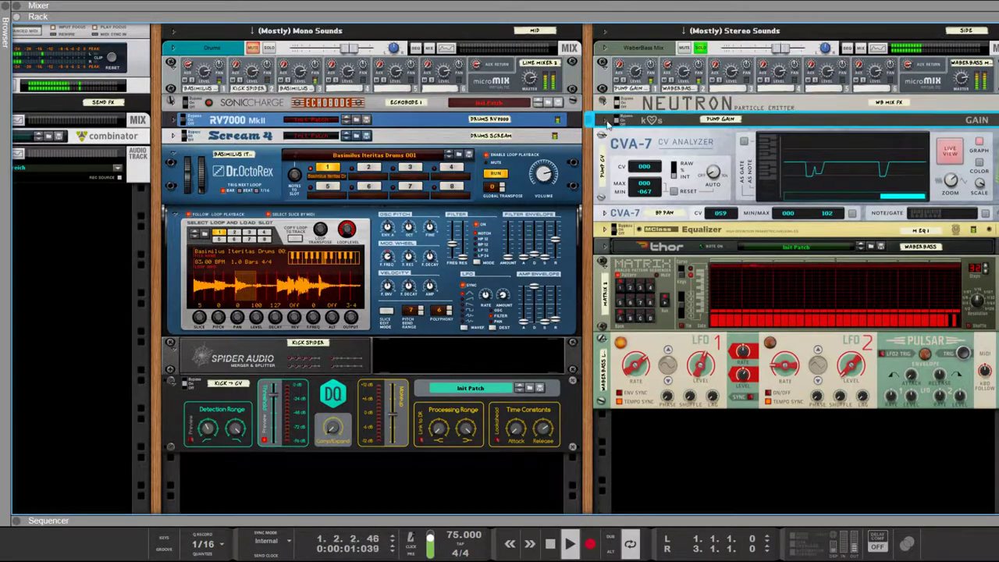
click(604, 138)
click(603, 151)
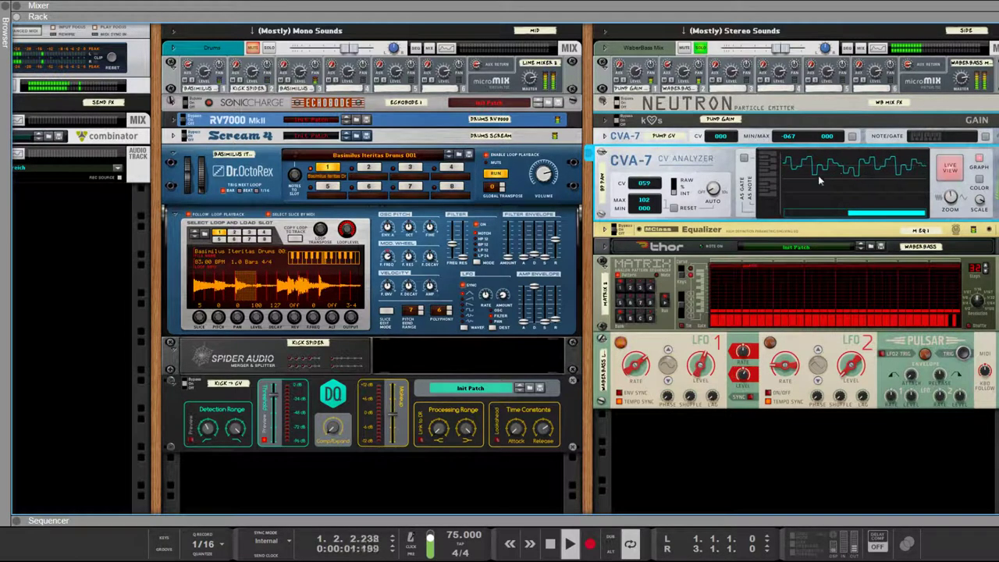
Unfold the WaberBass Thor synthesizer and examine the State Variable Filter in its programmer.
click(605, 248)
click(605, 248)
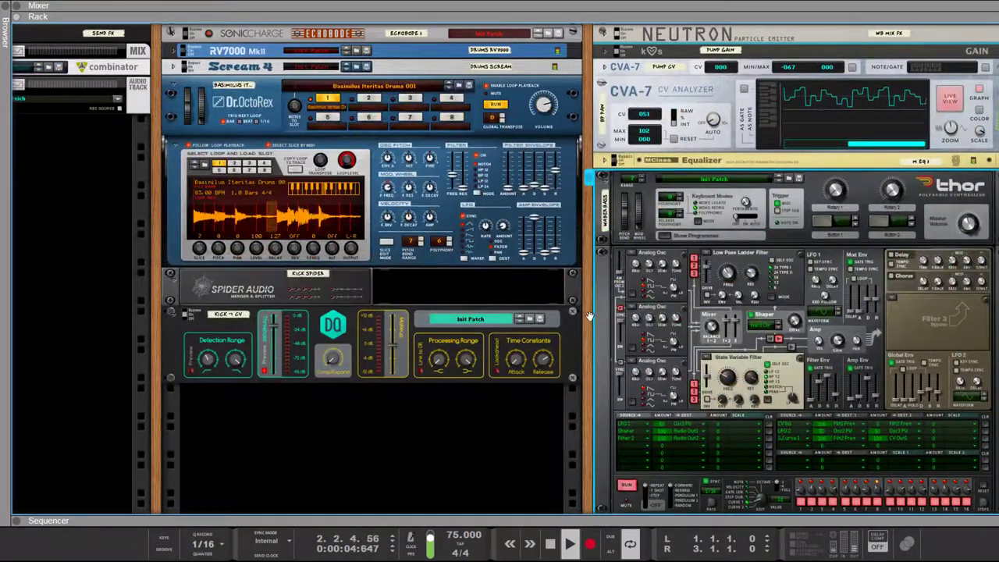
scroll(588, 295, down, 1)
scroll(589, 295, down, 1)
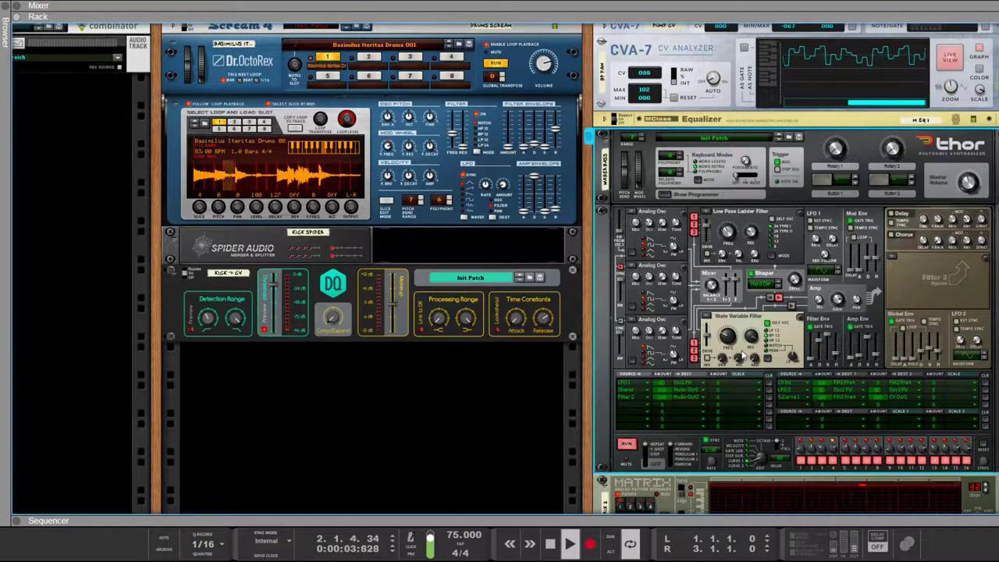
Trace Thor's outputs to the WaberBass mixer's channel 2 inputs on the rack rear, and fold the BP Pan analyzer.
key(Tab)
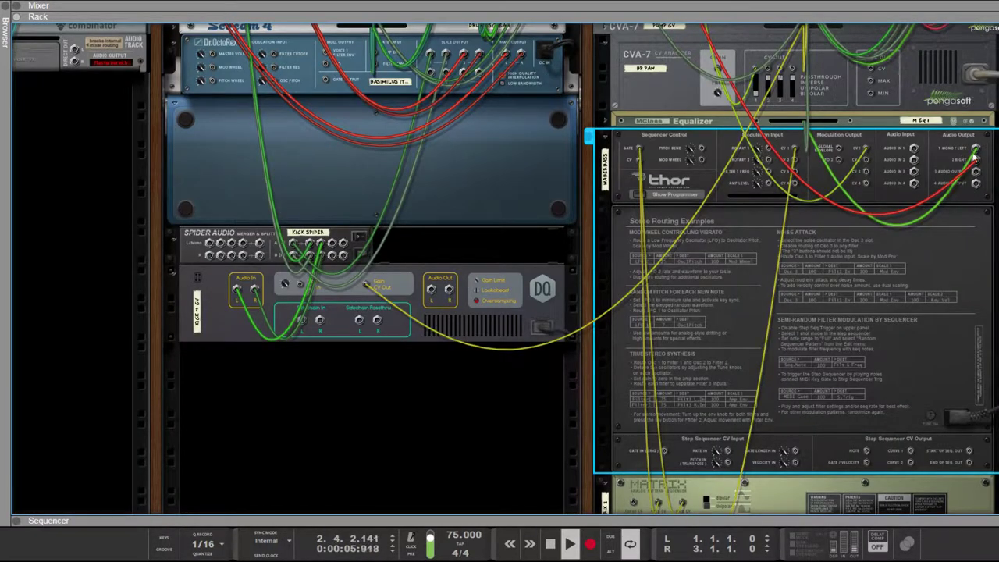
scroll(505, 281, up, 3)
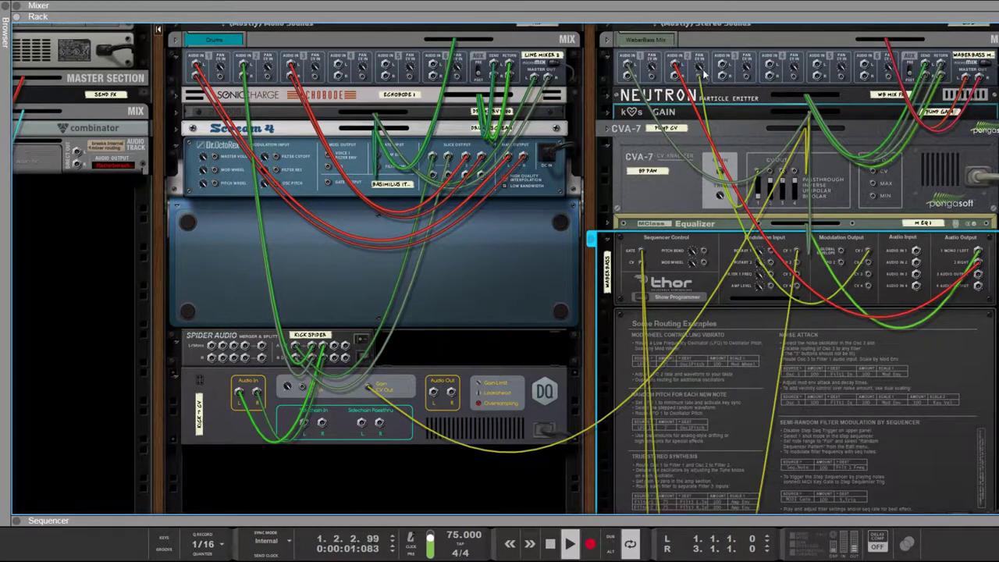
key(Tab)
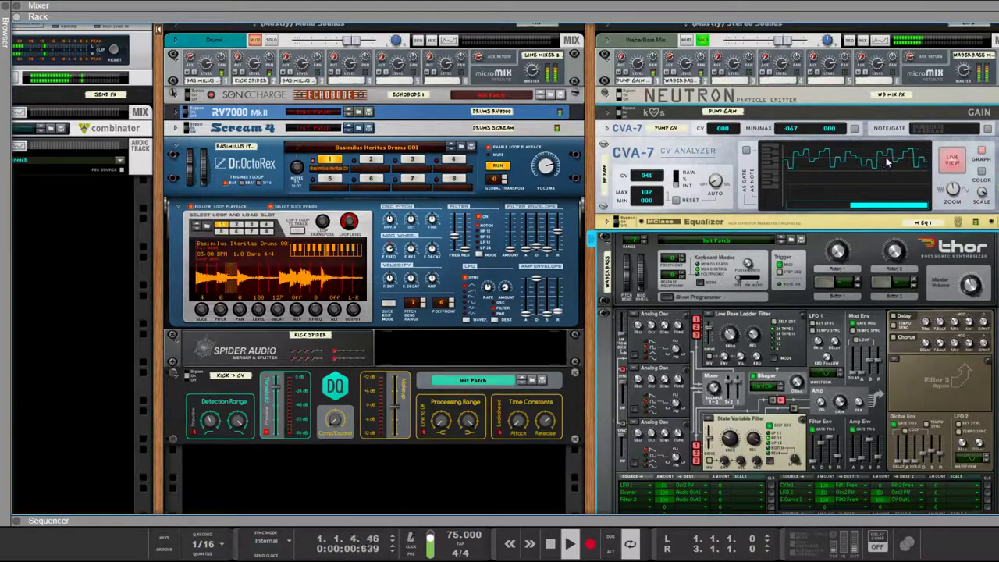
click(605, 145)
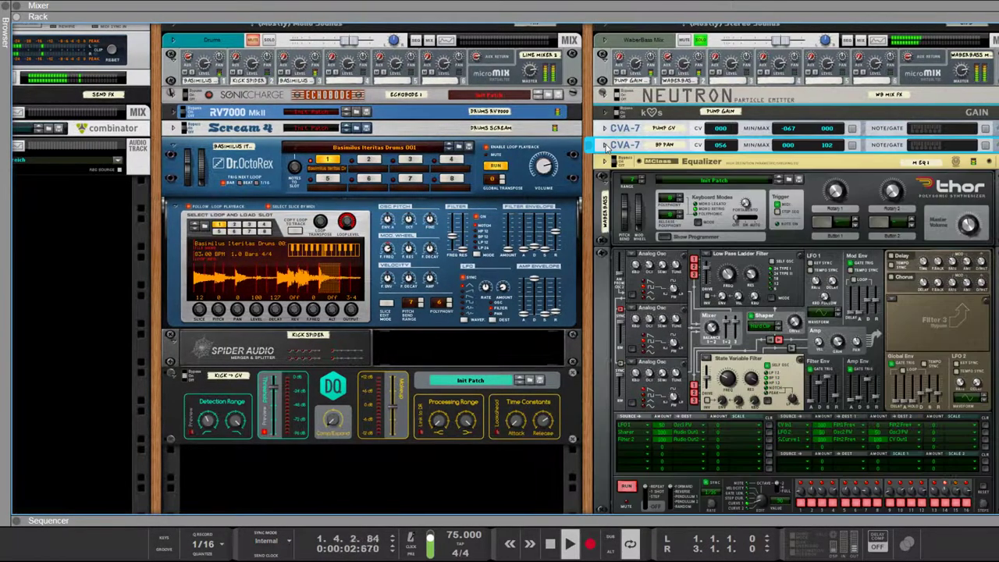
Unsolo the WaberBass Mix channel and unfold the Neutron, Pump Gain, Pump CV and BP Pan devices.
click(700, 40)
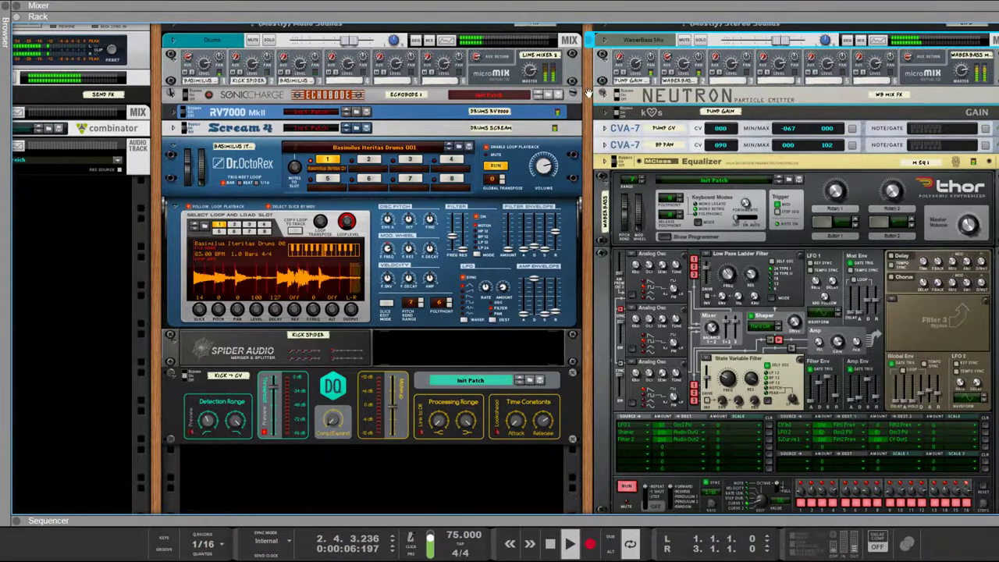
scroll(586, 94, up, 1)
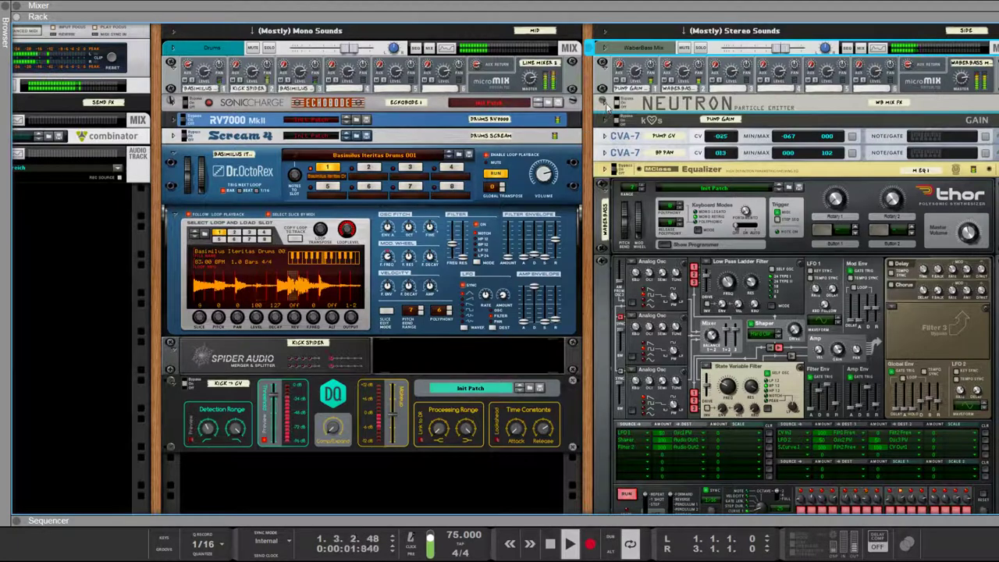
click(607, 108)
click(607, 184)
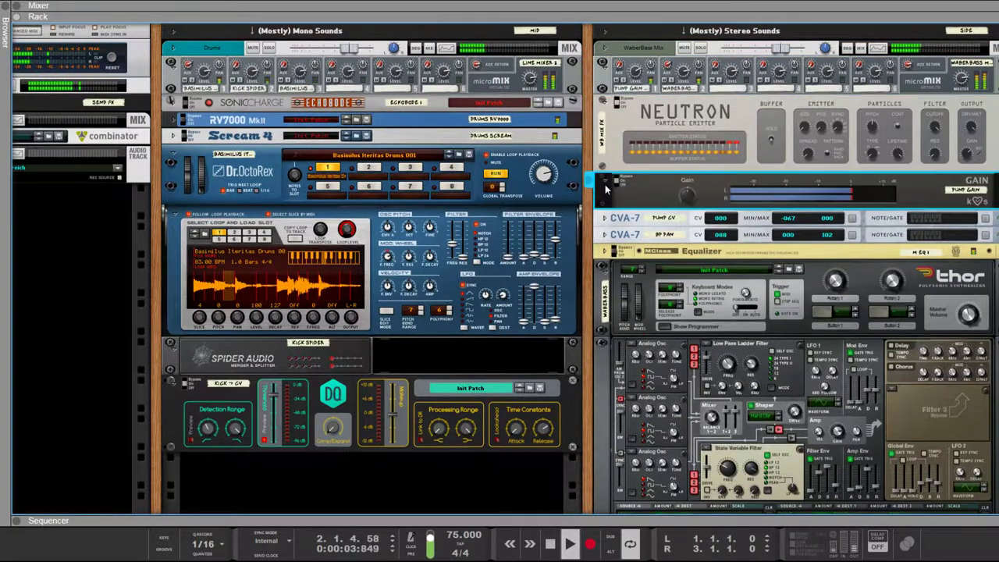
click(605, 219)
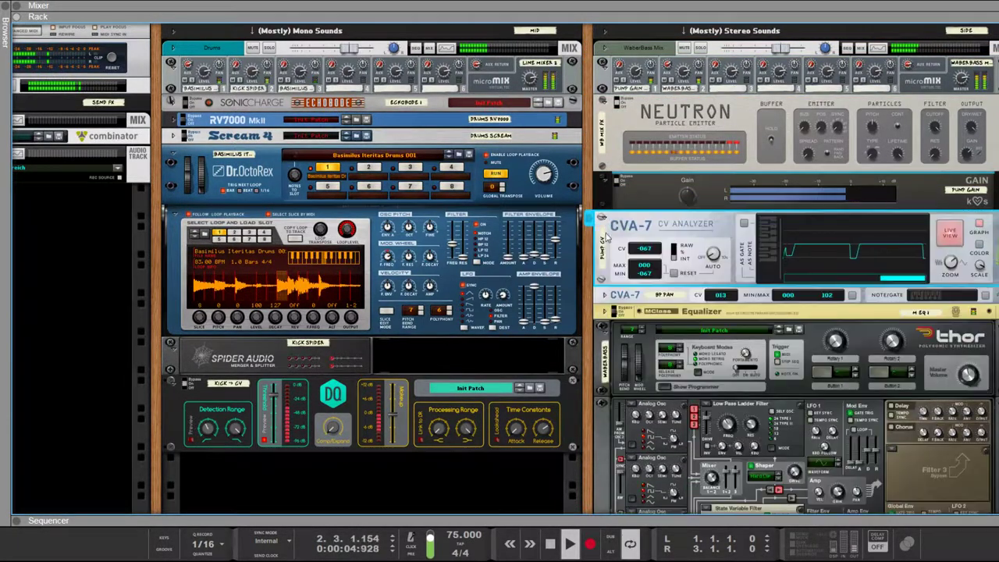
click(603, 296)
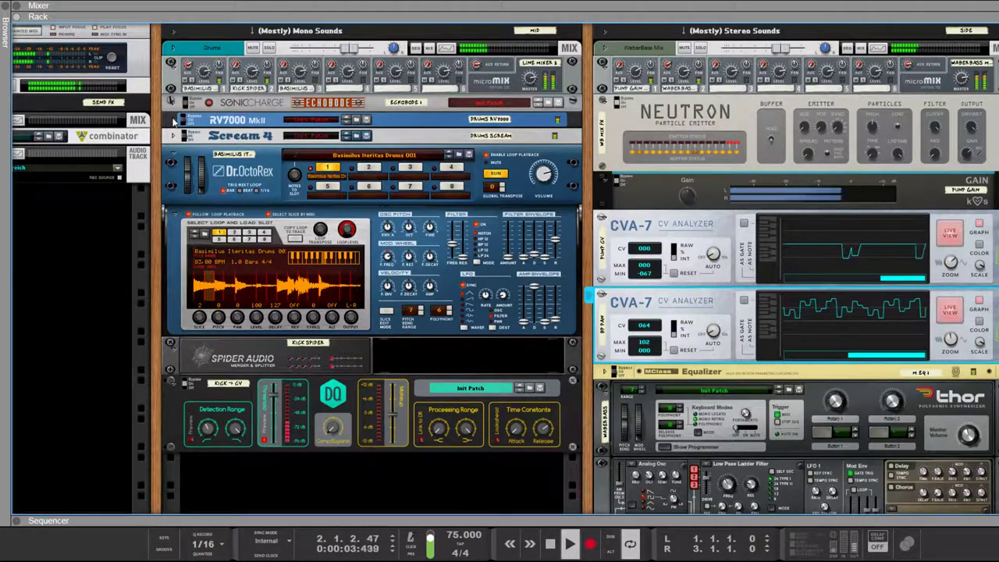
Unfold the Echobode, select Line Mixer 1, and review the complete drum and bass rack.
click(174, 103)
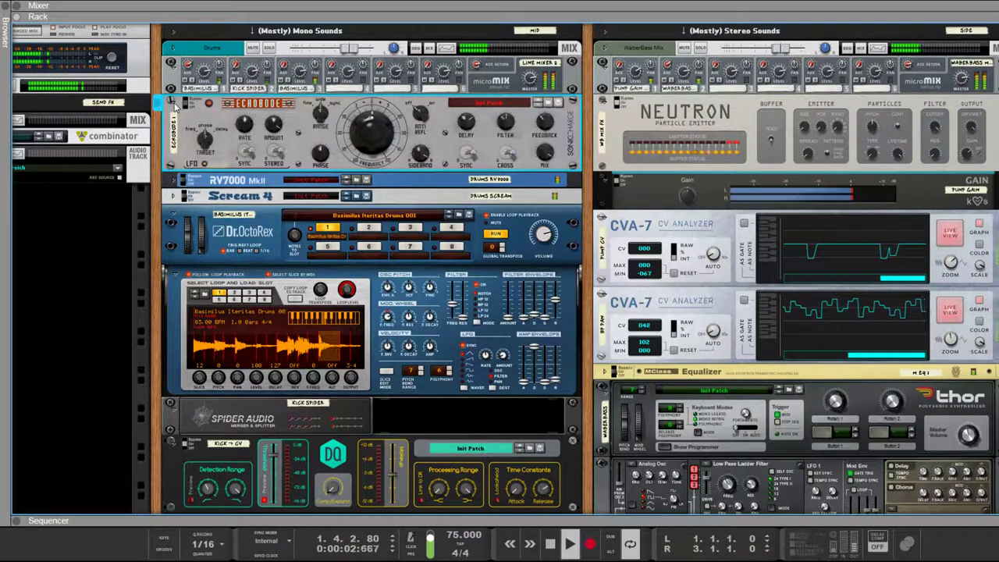
click(195, 55)
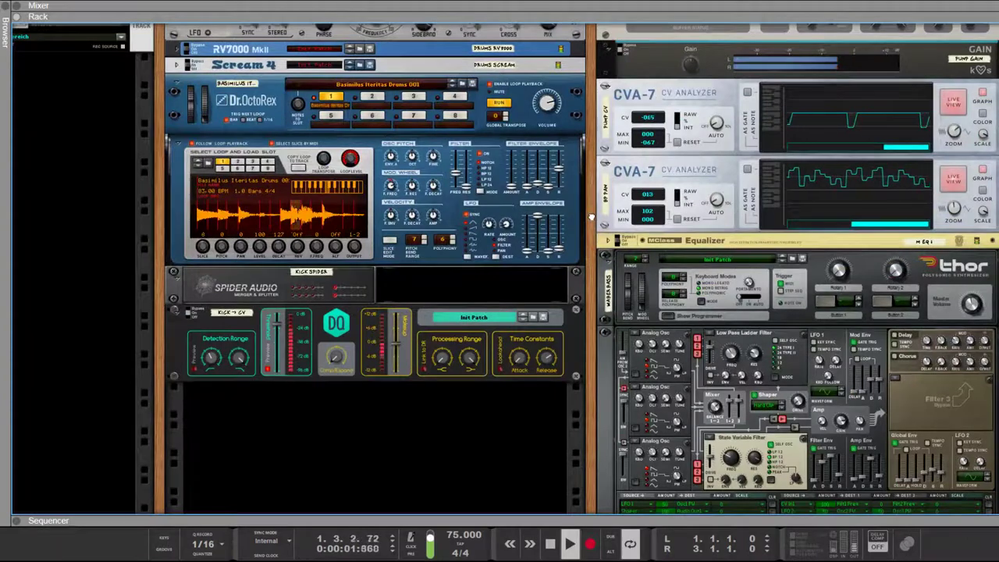
scroll(549, 245, up, 1)
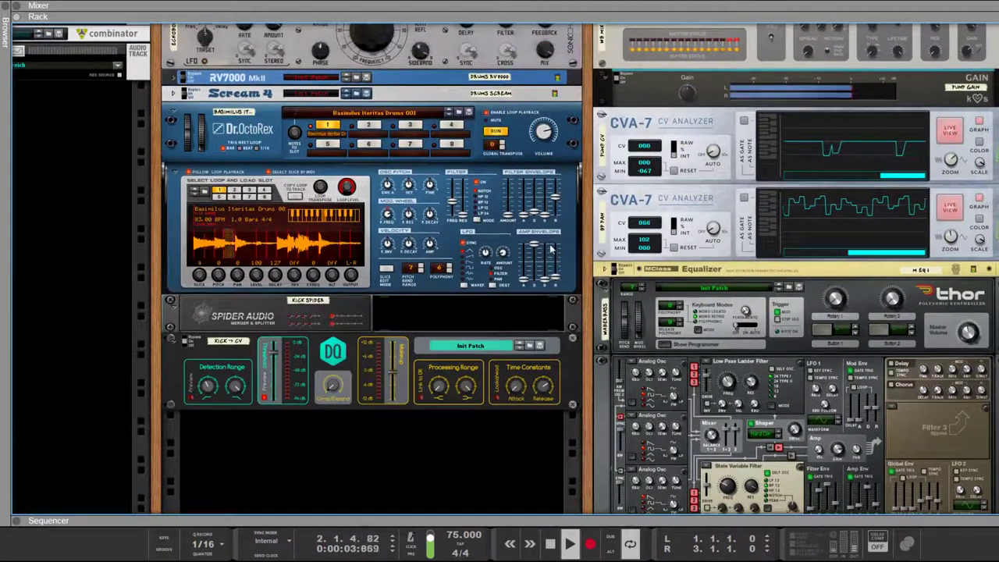
scroll(588, 280, up, 4)
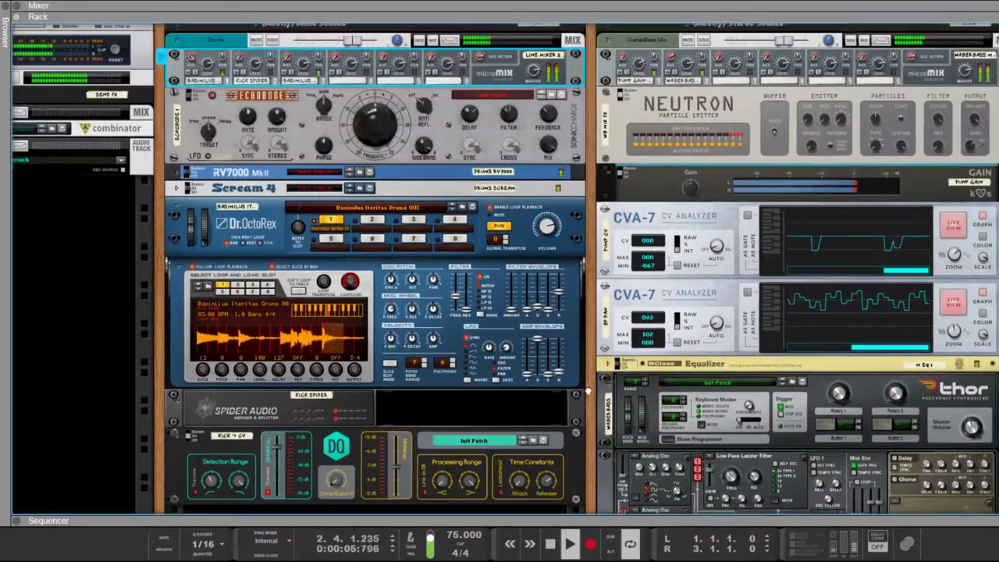